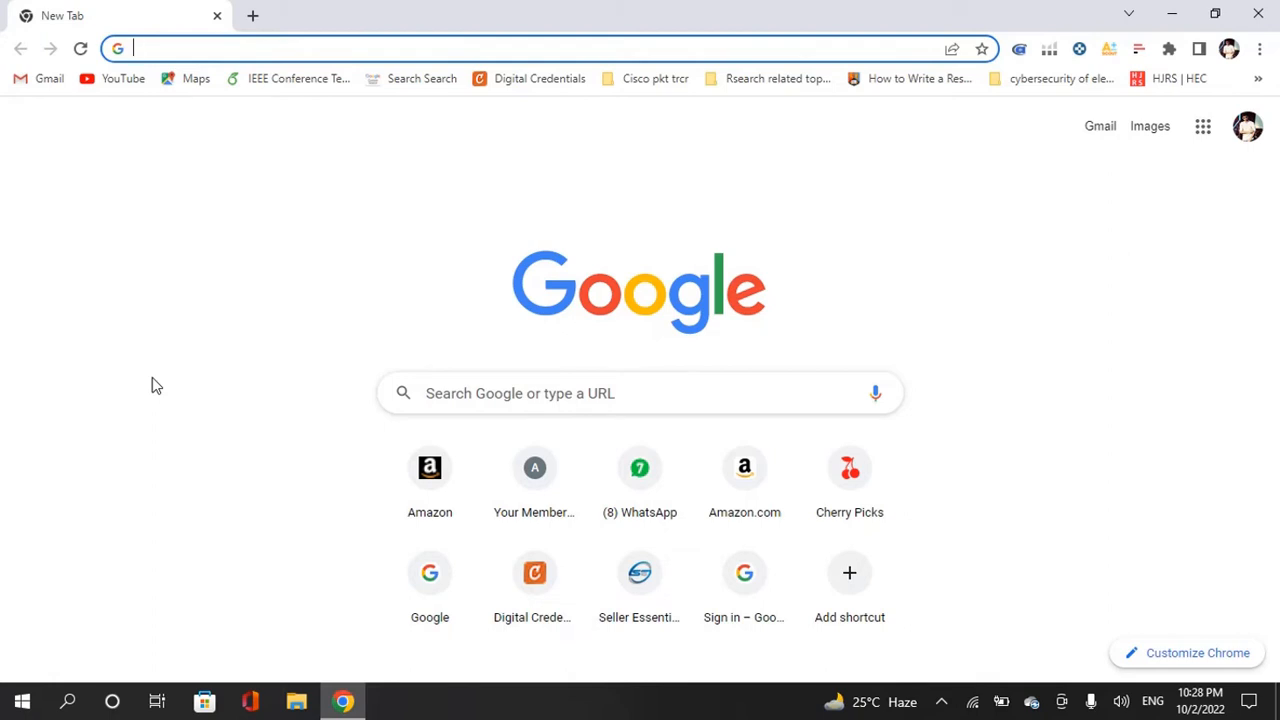
- Search Google for 'kali linux download' and open the 'Get Kali | Kali Linux' result
type("kali")
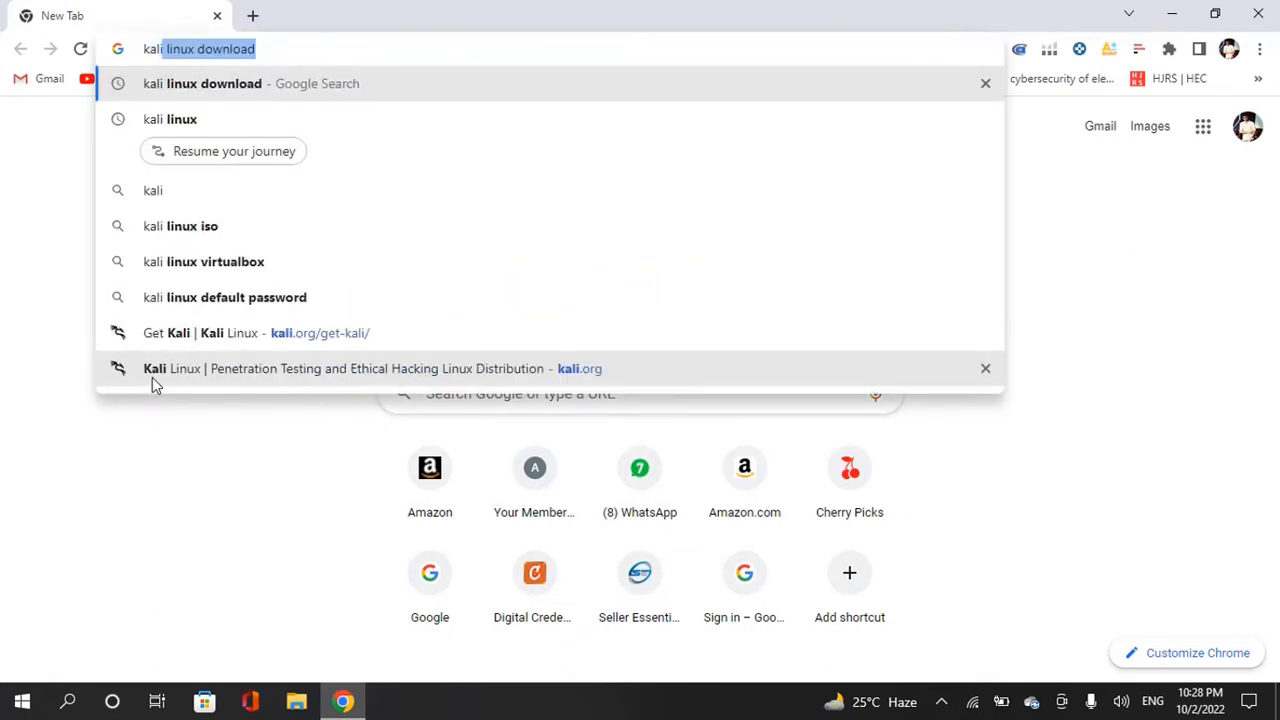
key("Right")
key("Return")
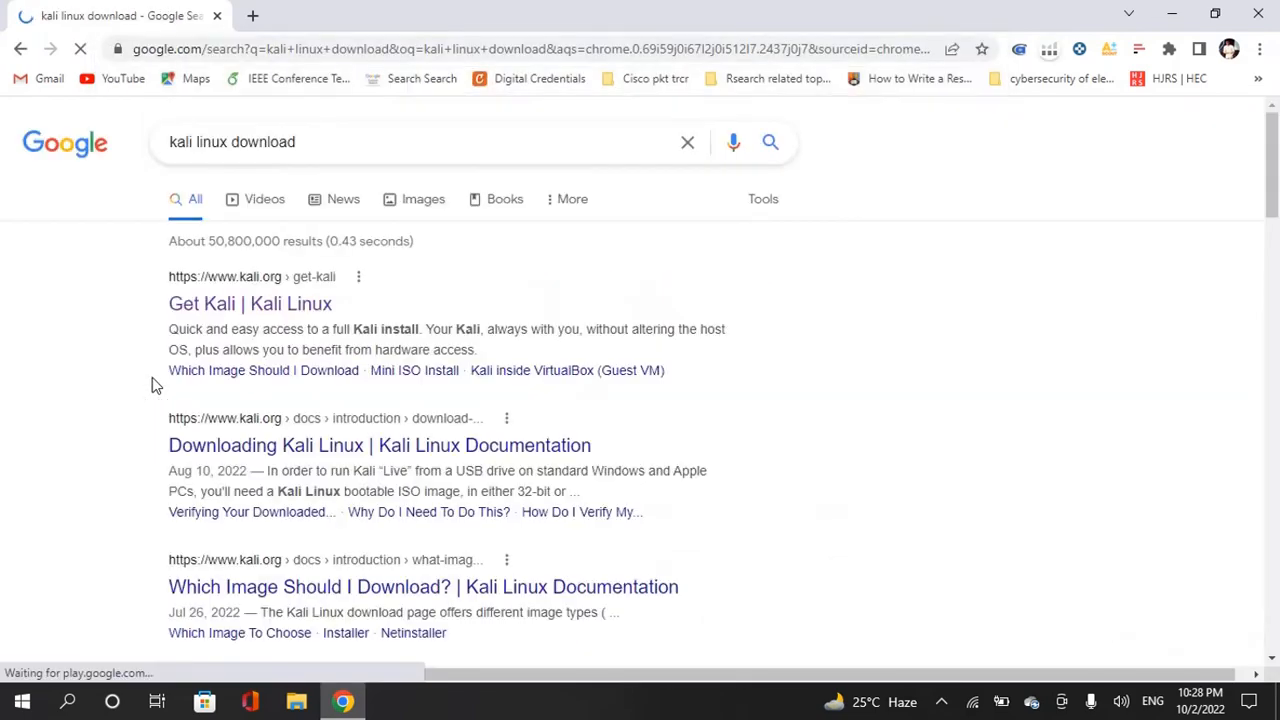
left_click(254, 313)
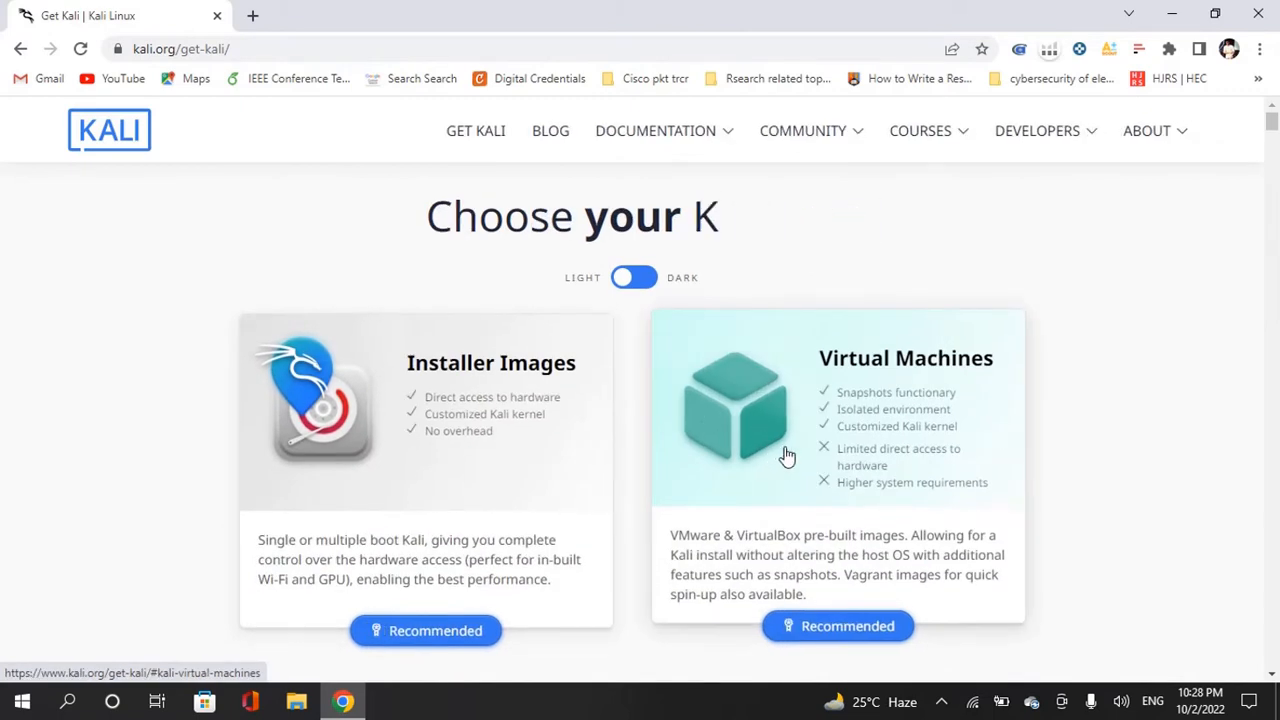
- In the prebuilt Virtual Machines section, download the 64-bit VMware Kali image
scroll(787, 456, "down", 1)
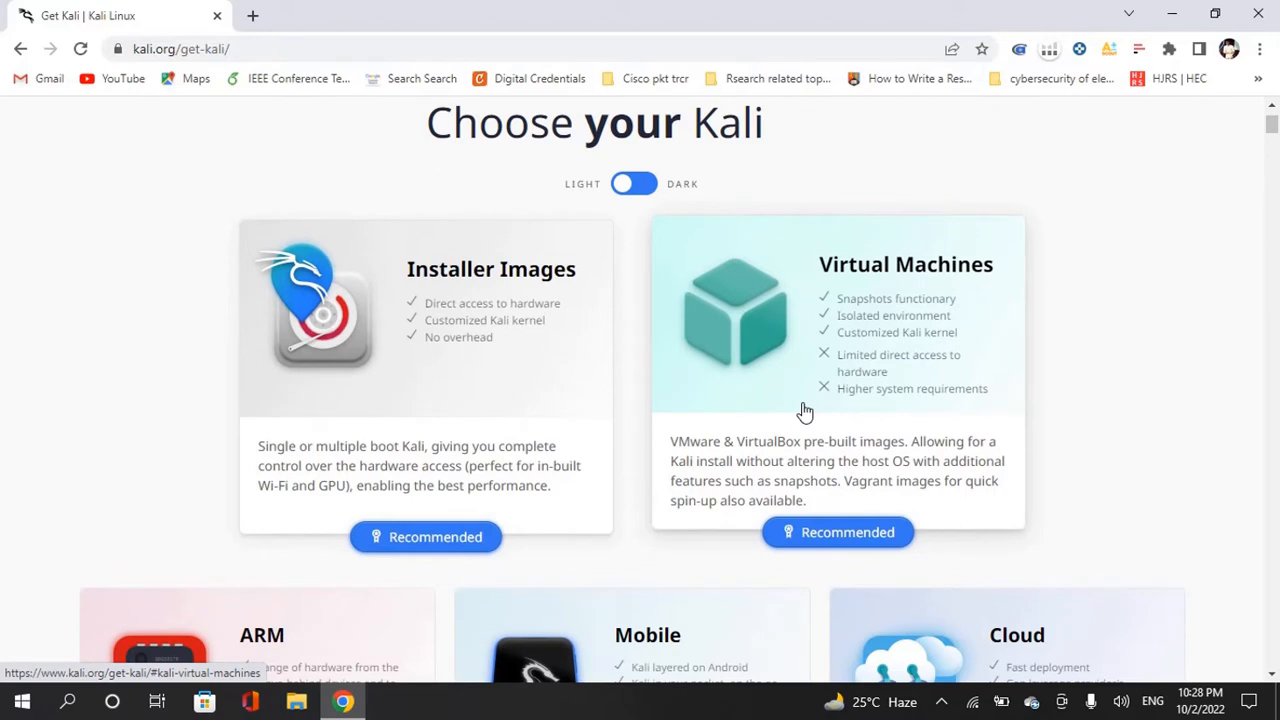
left_click(820, 350)
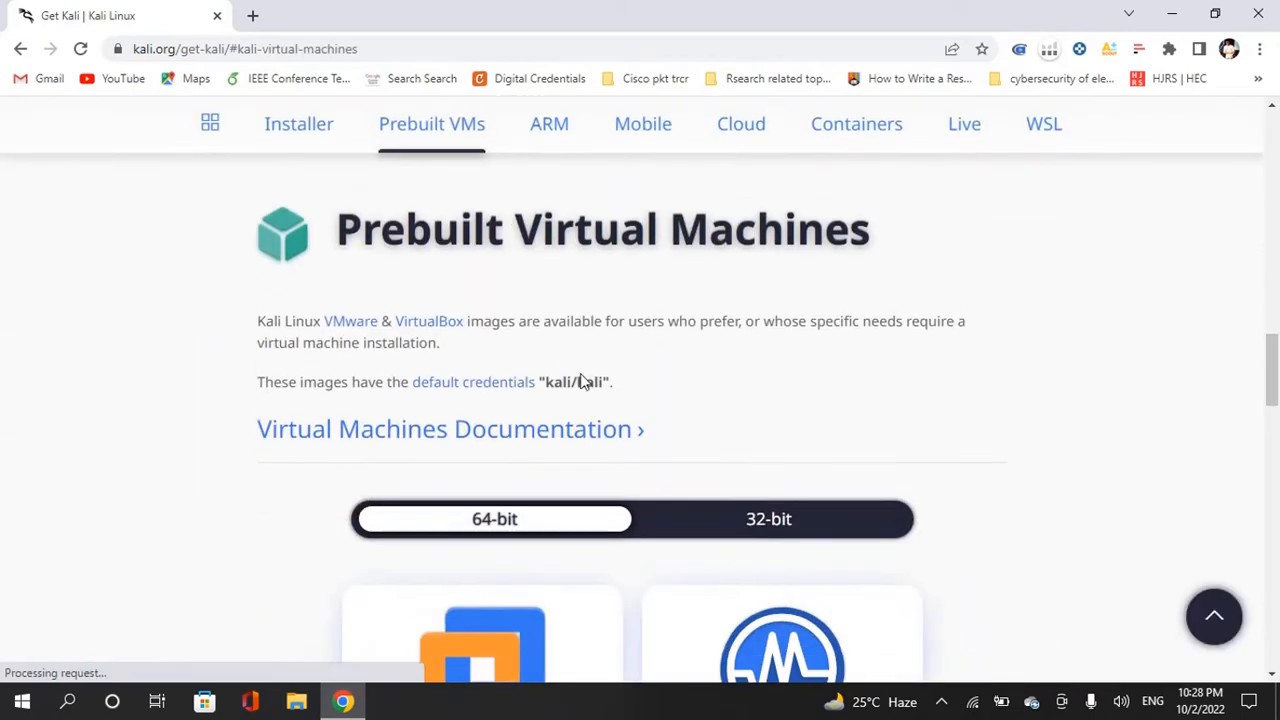
scroll(483, 528, "down", 2)
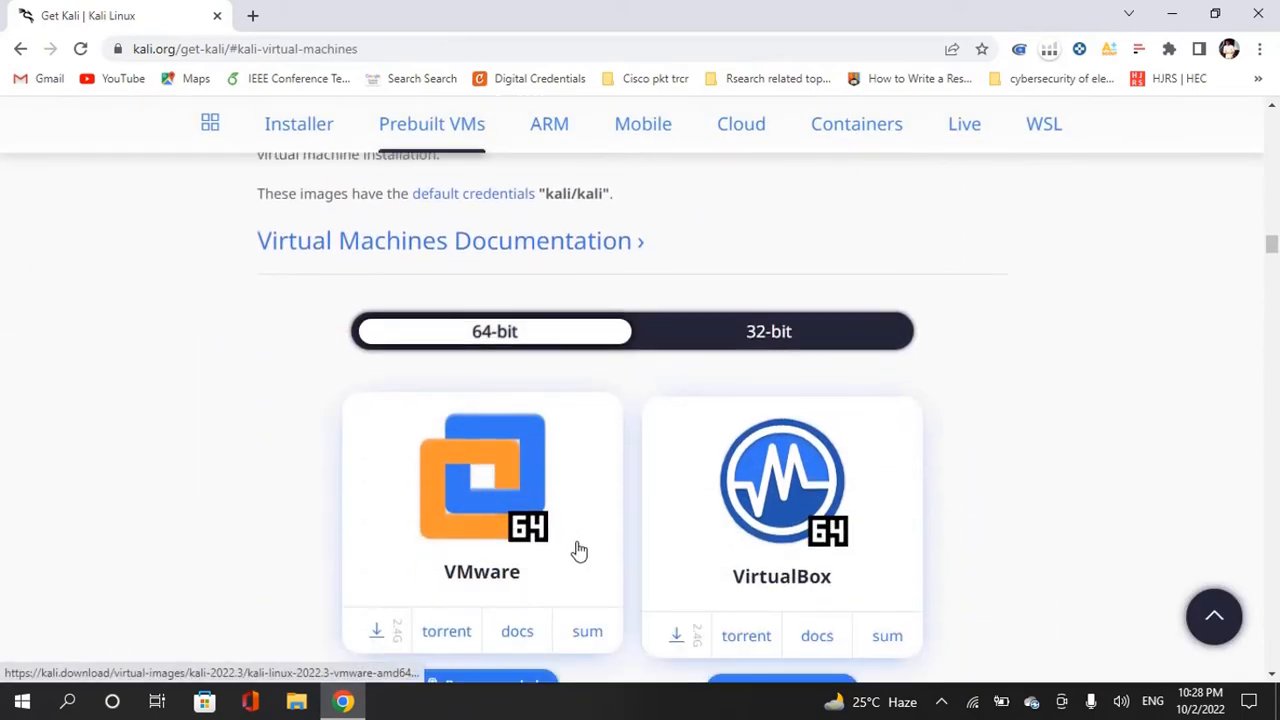
scroll(570, 550, "down", 2)
scroll(481, 303, "up", 1)
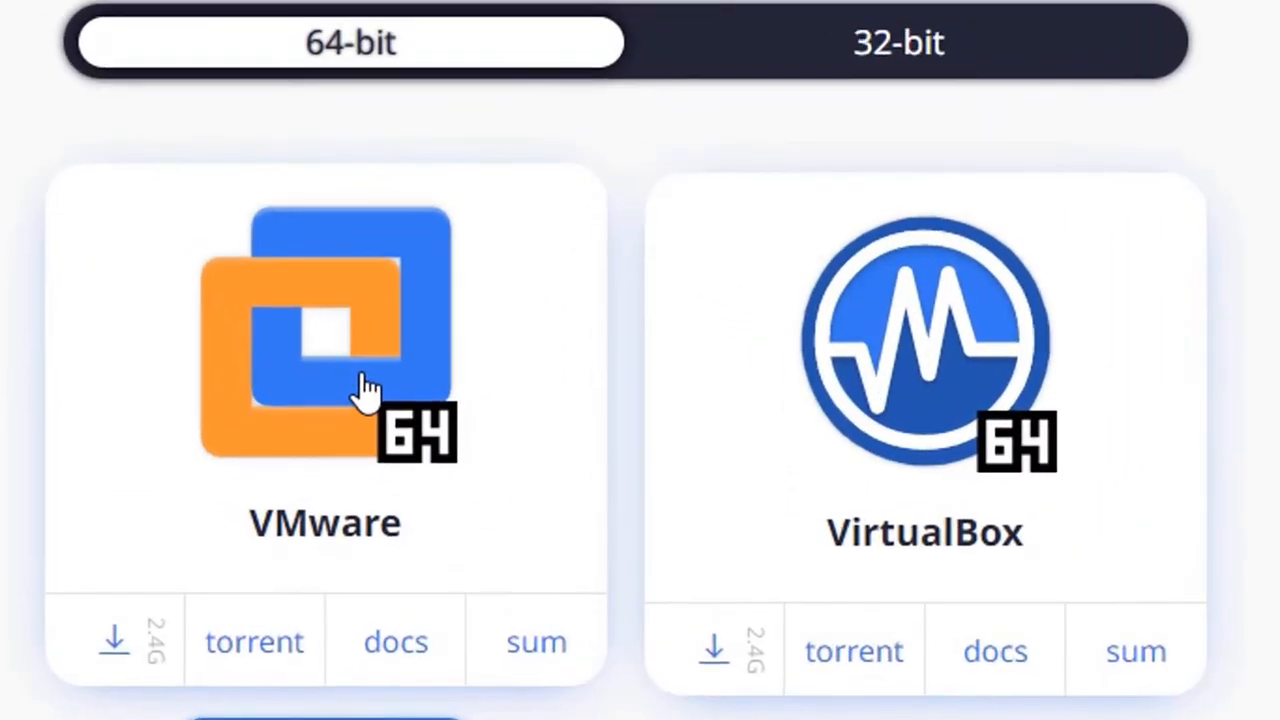
left_click(367, 390)
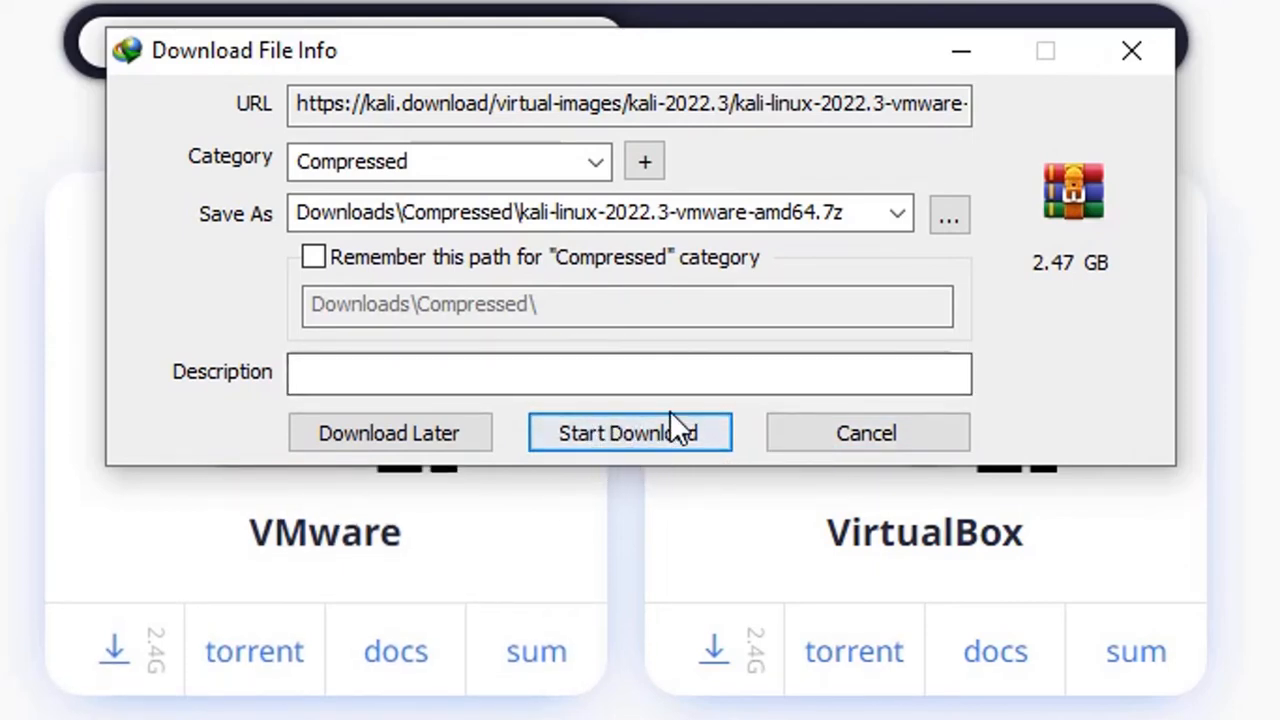
- Cancel the Kali VMware image download in Internet Download Manager and close Chrome
left_click(864, 435)
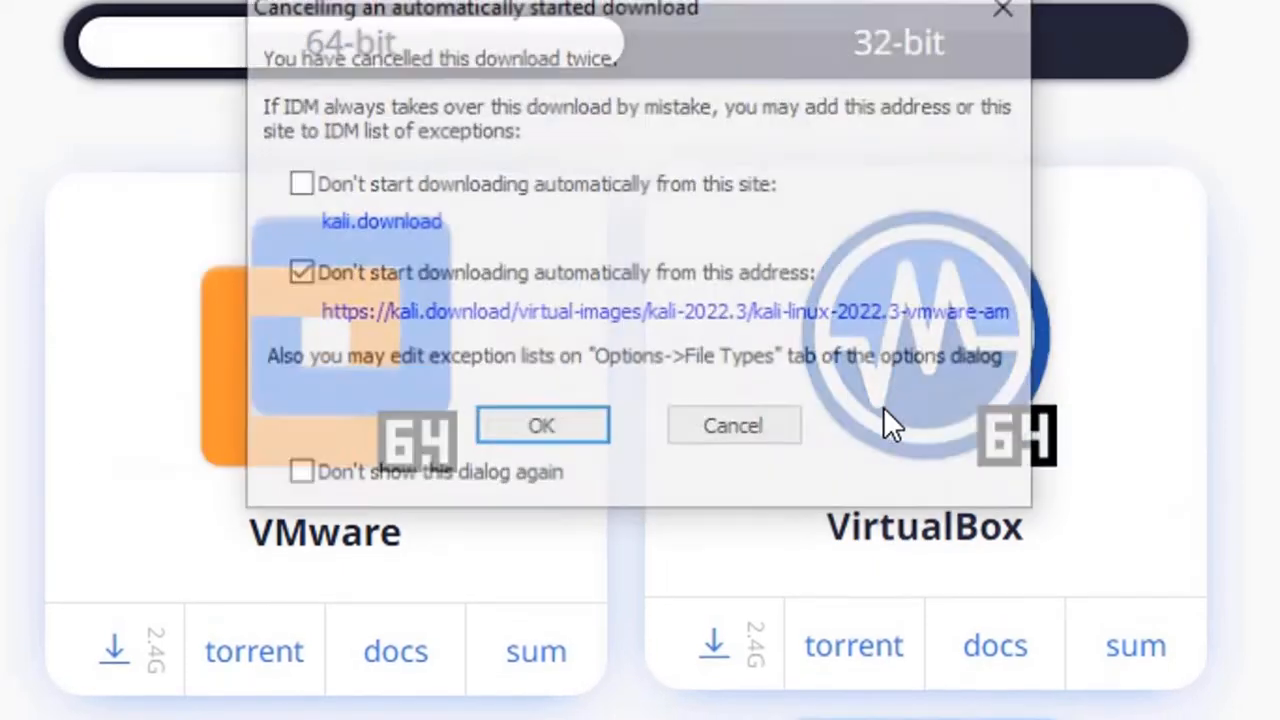
left_click(731, 432)
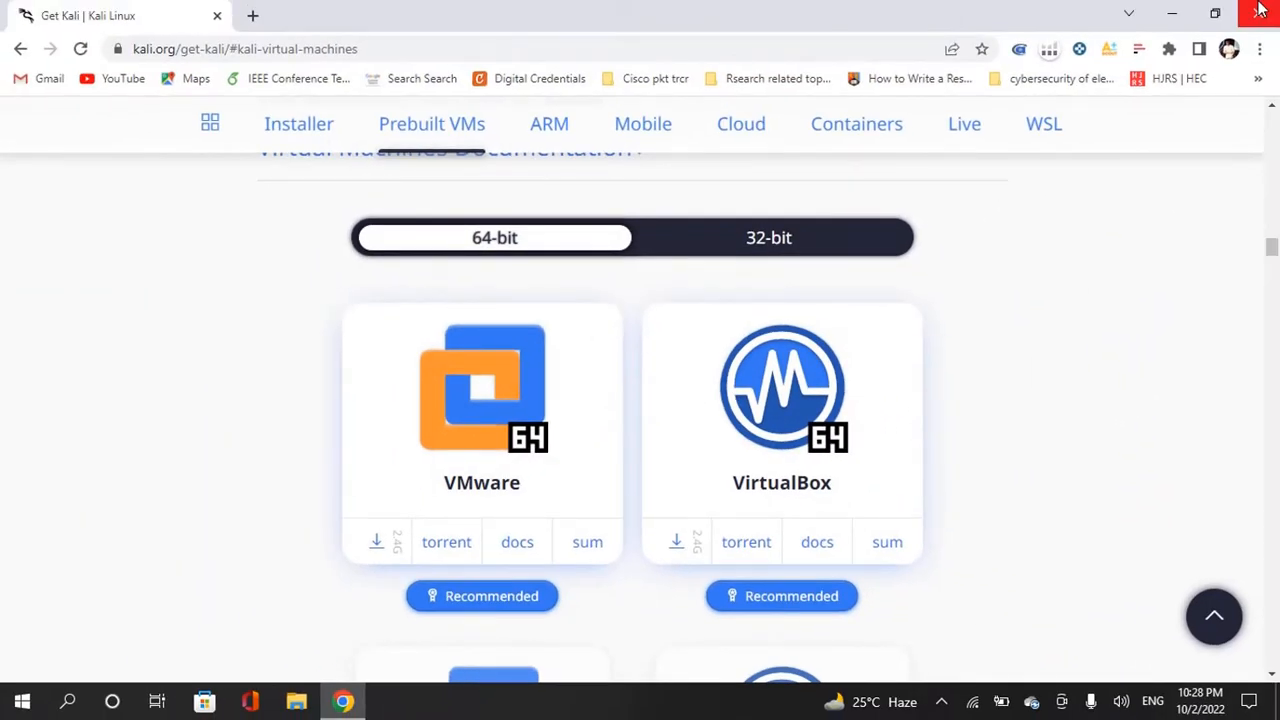
left_click(1260, 10)
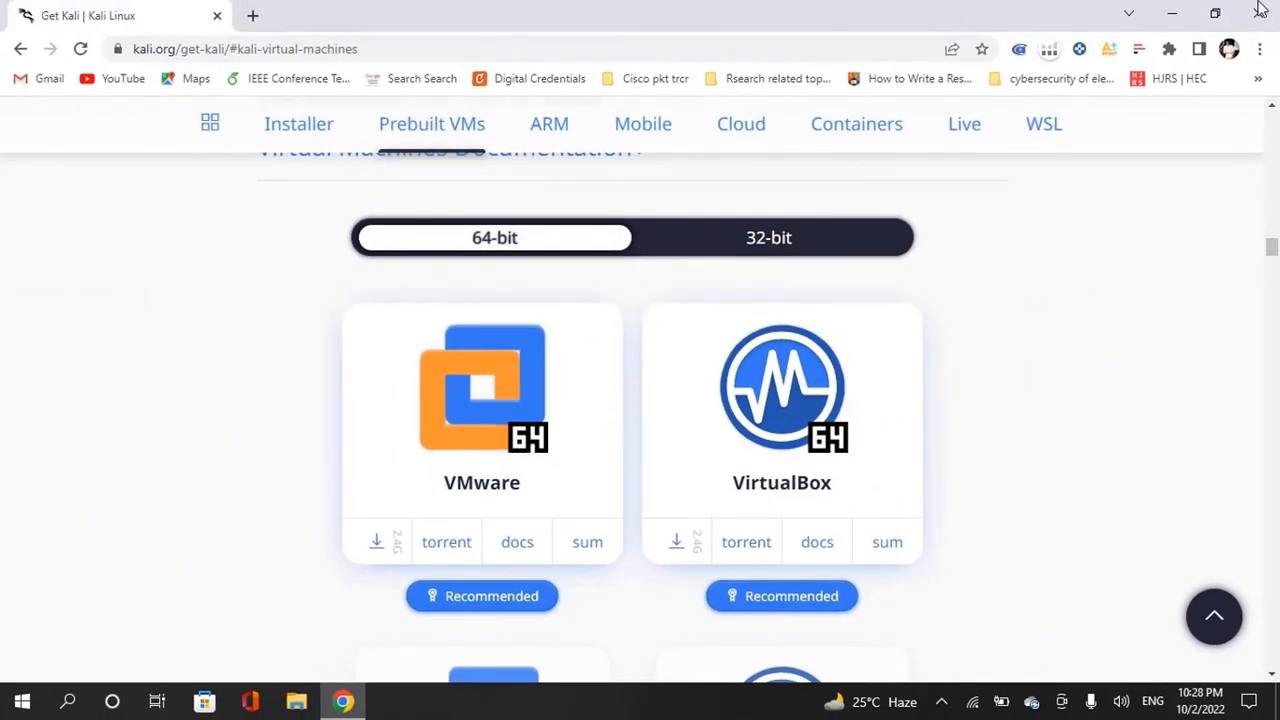
- Browse This PC > Downloads > Compressed and select the kali-linux-2022.1-vmware-amd64 archive
double_click(50, 39)
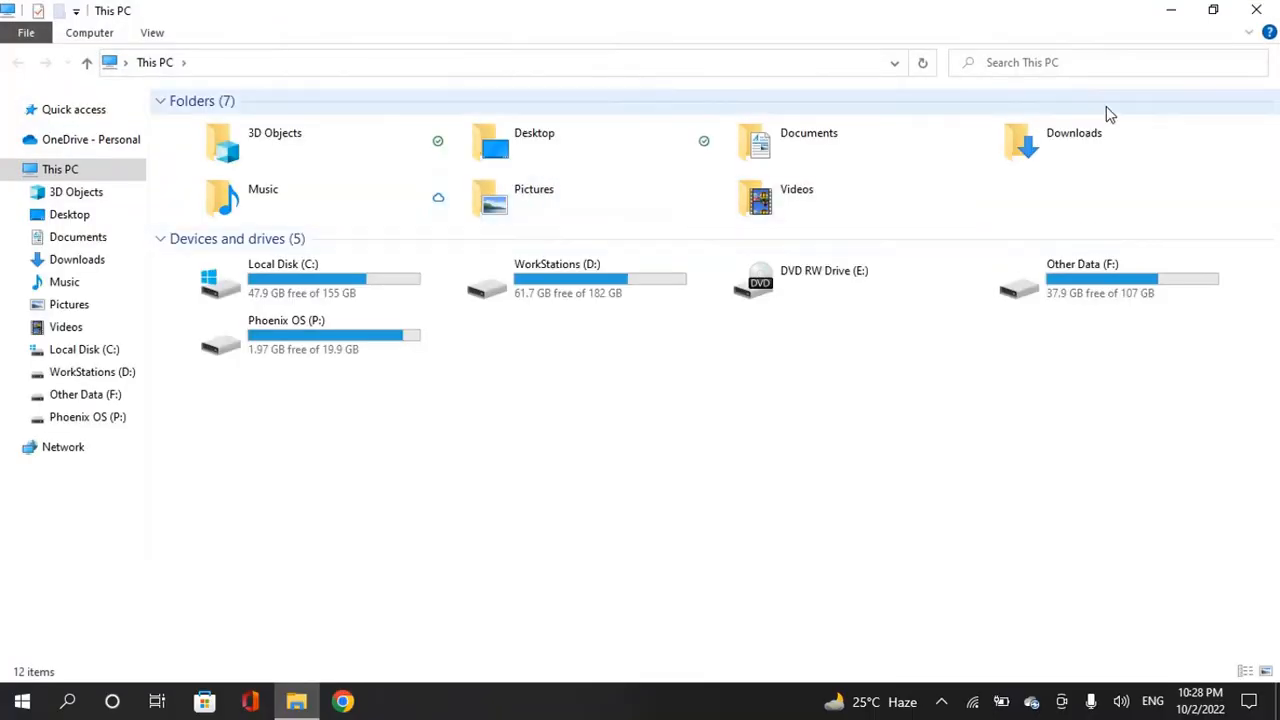
left_click(1097, 110)
double_click(1080, 155)
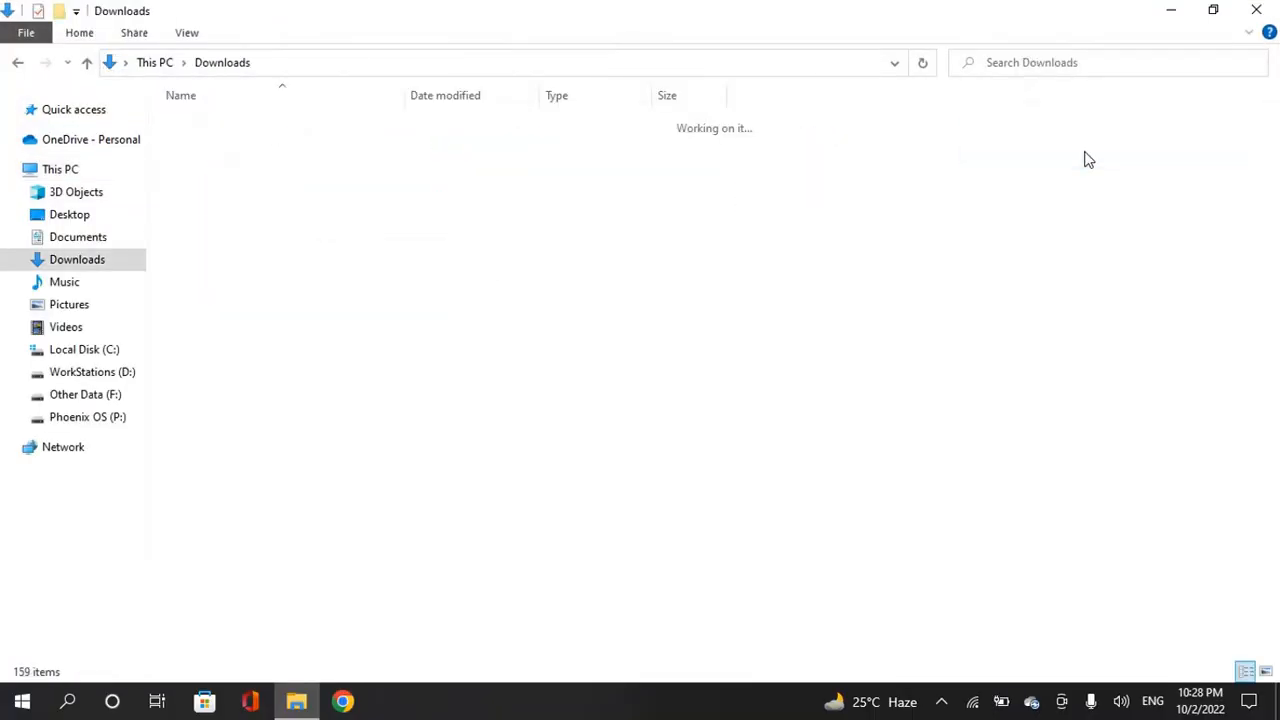
double_click(215, 155)
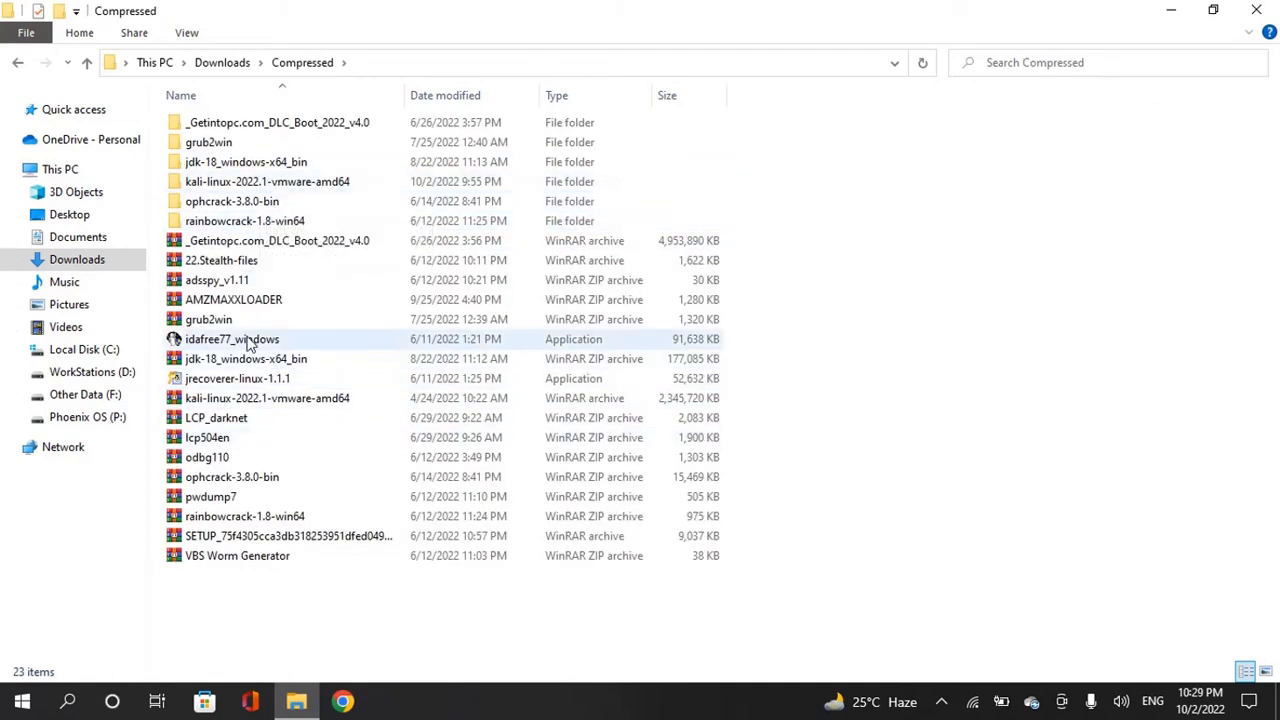
left_click(255, 399)
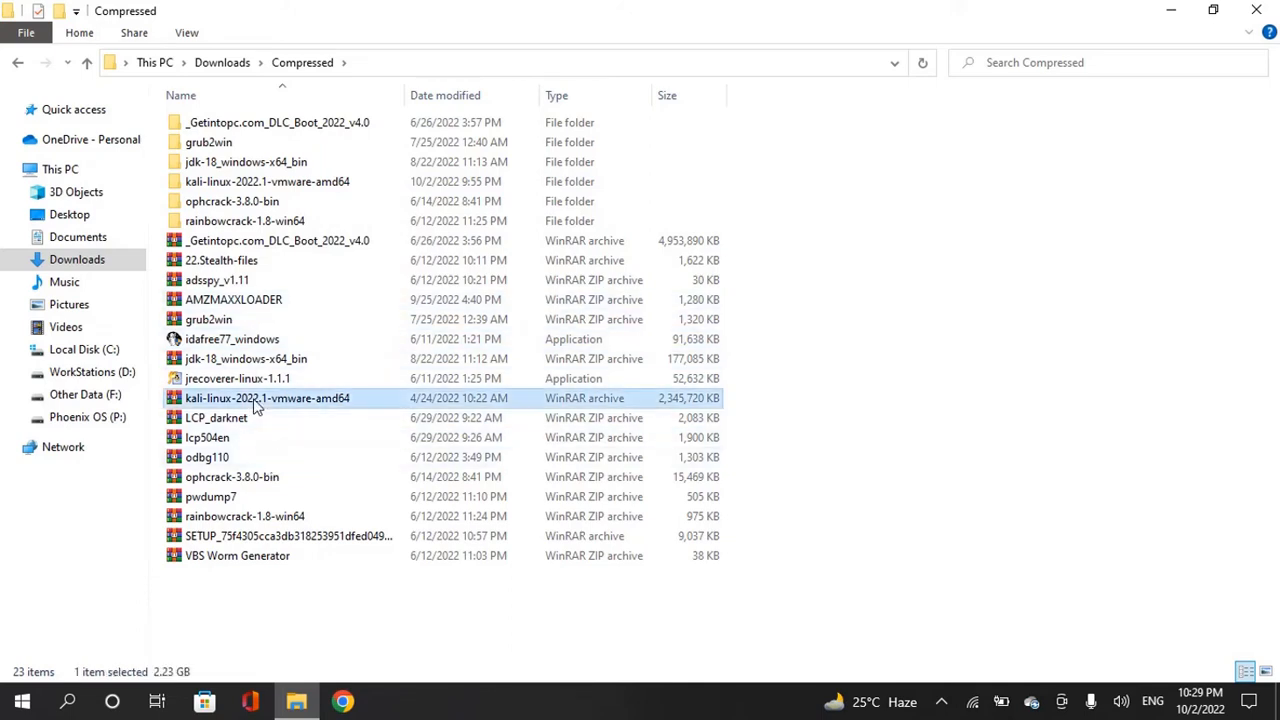
- Extract kali-linux-2022.1-vmware-amd64.7z to its suggested folder, overwriting the existing files
double_click(330, 400)
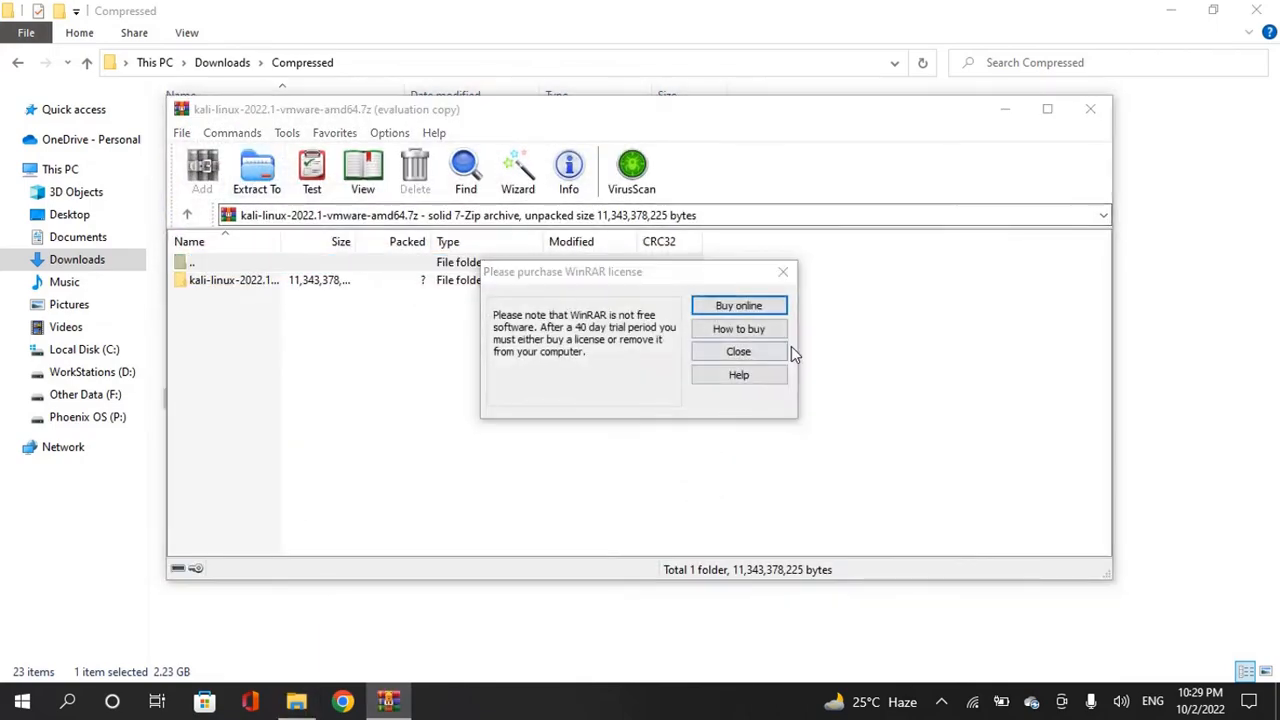
left_click(783, 271)
left_click(257, 172)
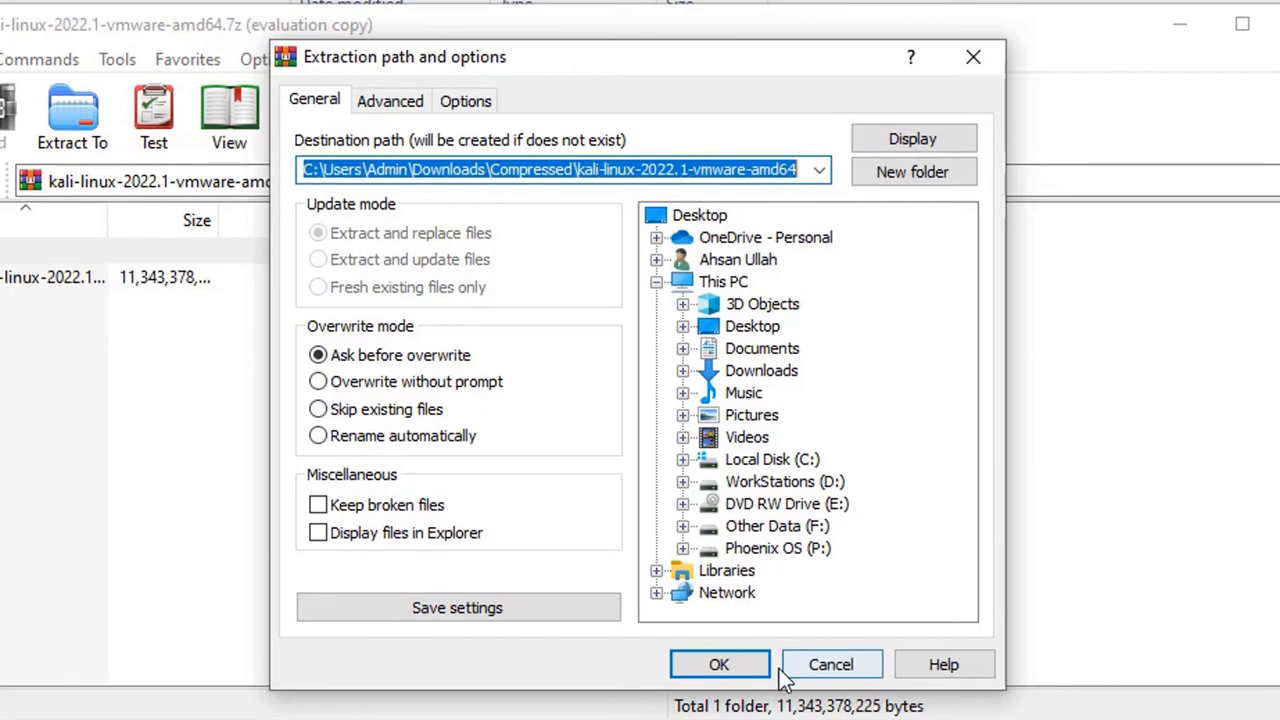
left_click(712, 666)
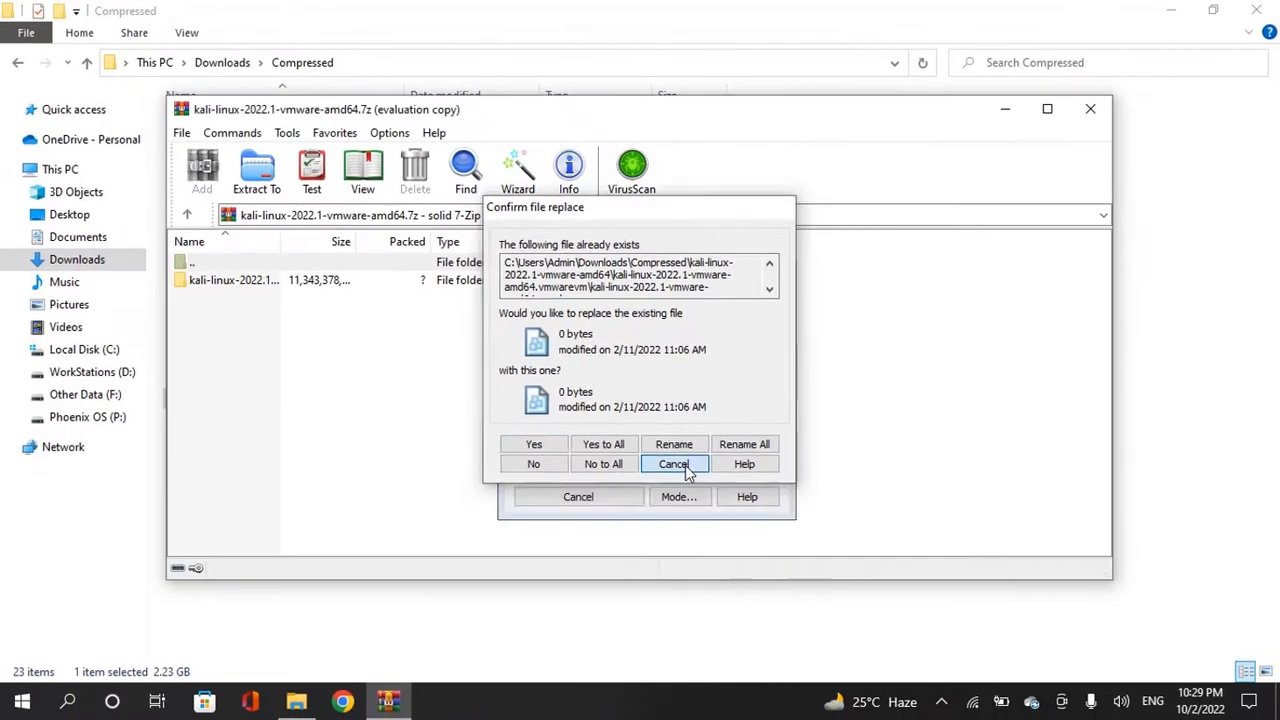
left_click(707, 552)
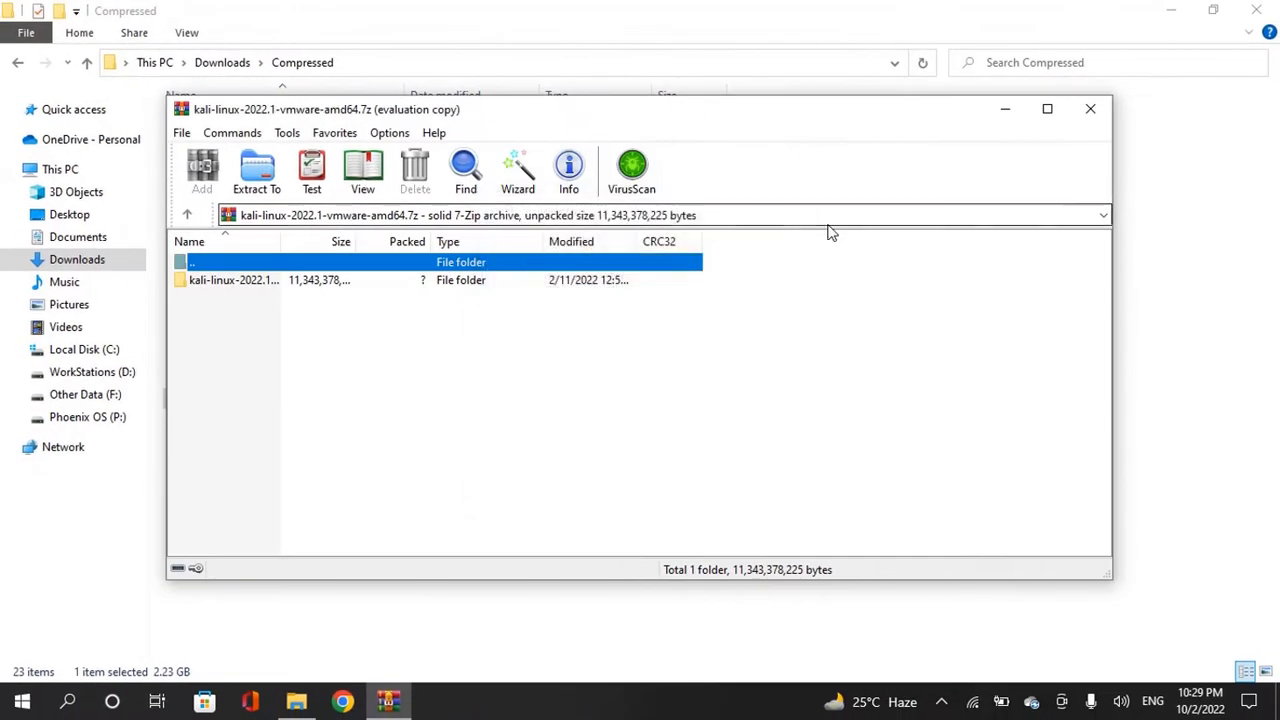
- Close WinRAR, select the extracted kali-linux-2022.1-vmware-amd64 folder, and minimise Explorer
left_click(1090, 108)
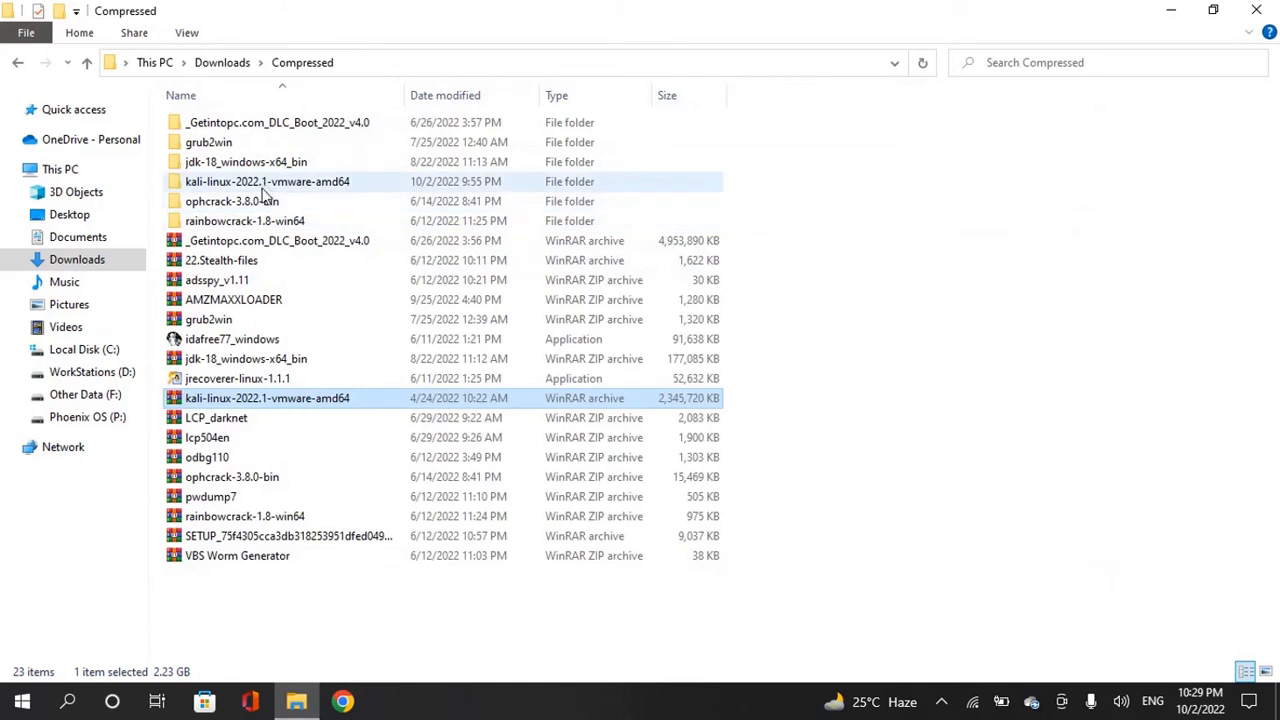
left_click(279, 187)
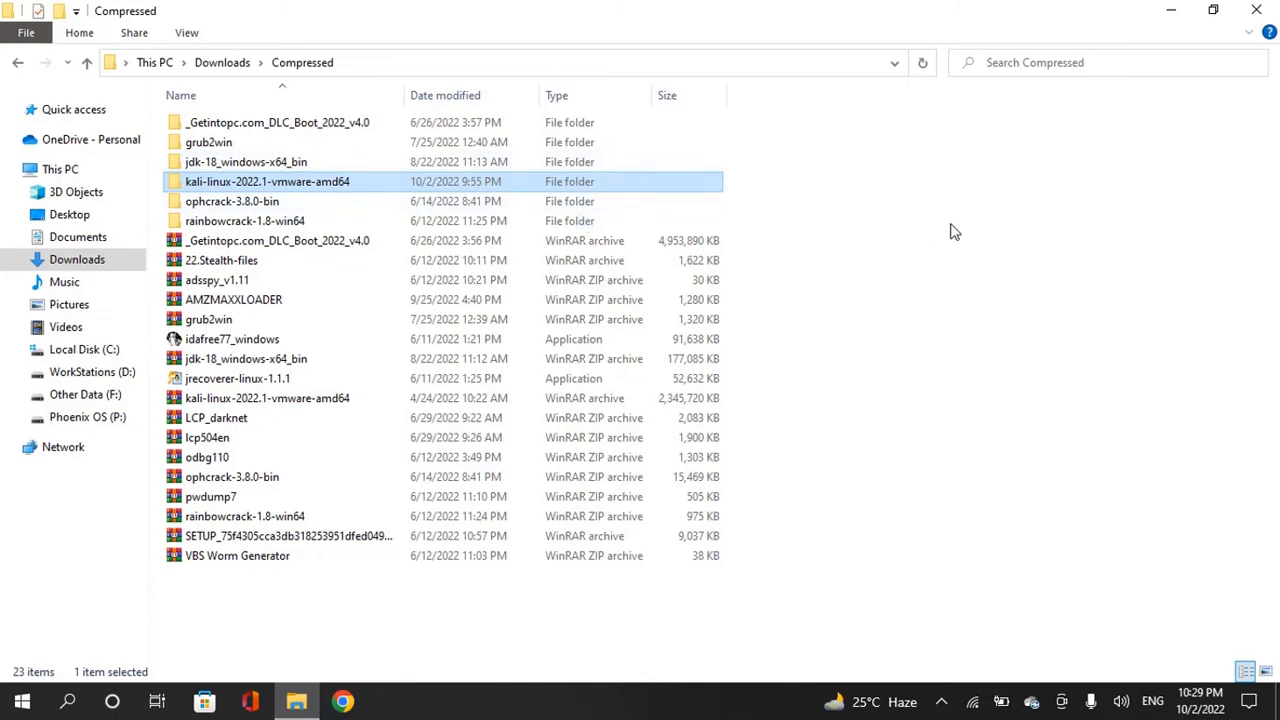
left_click(1172, 14)
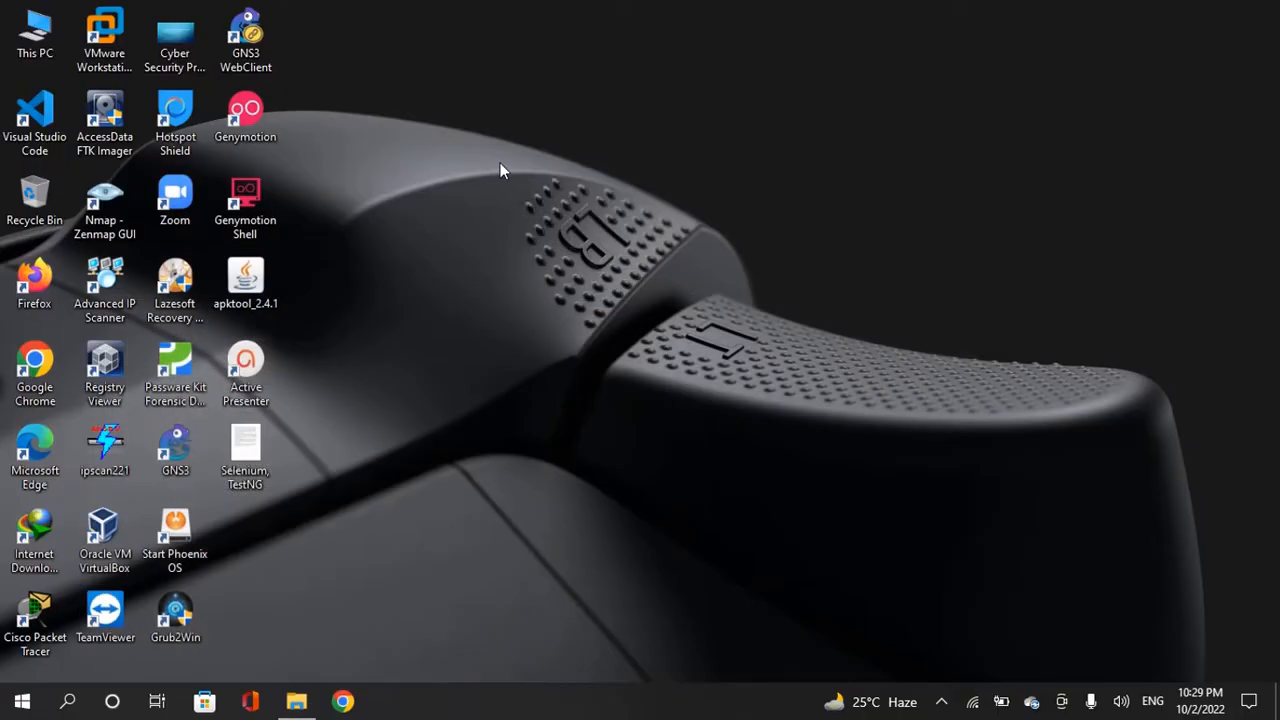
- Launch VMware Workstation, close the kali-linux tab, and refresh the My Computer library list
left_click(108, 38)
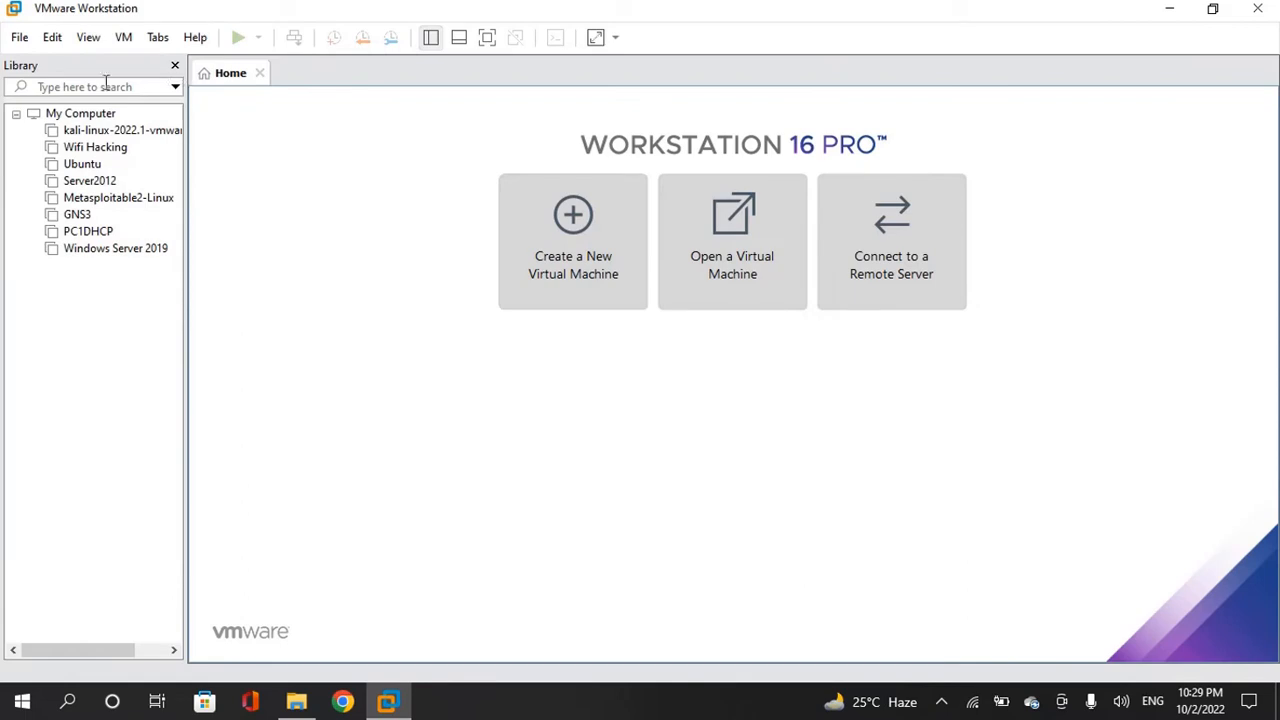
left_click(38, 116)
left_click(16, 114)
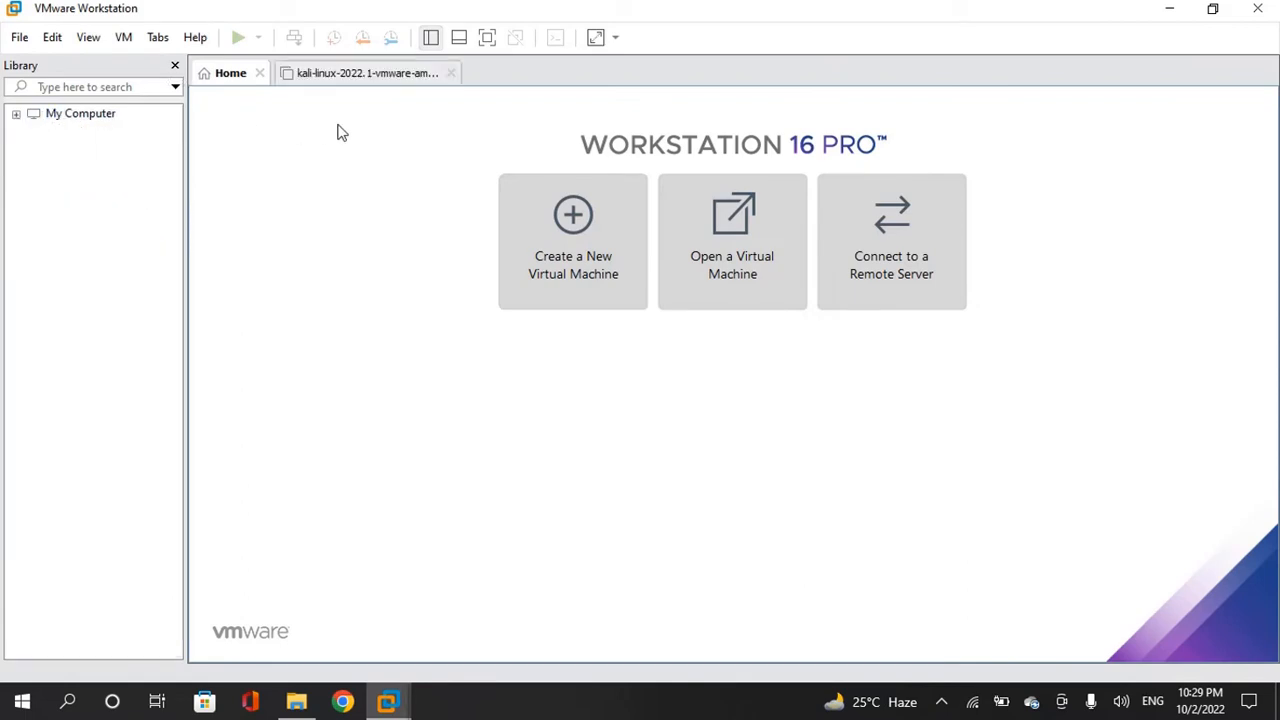
left_click(453, 75)
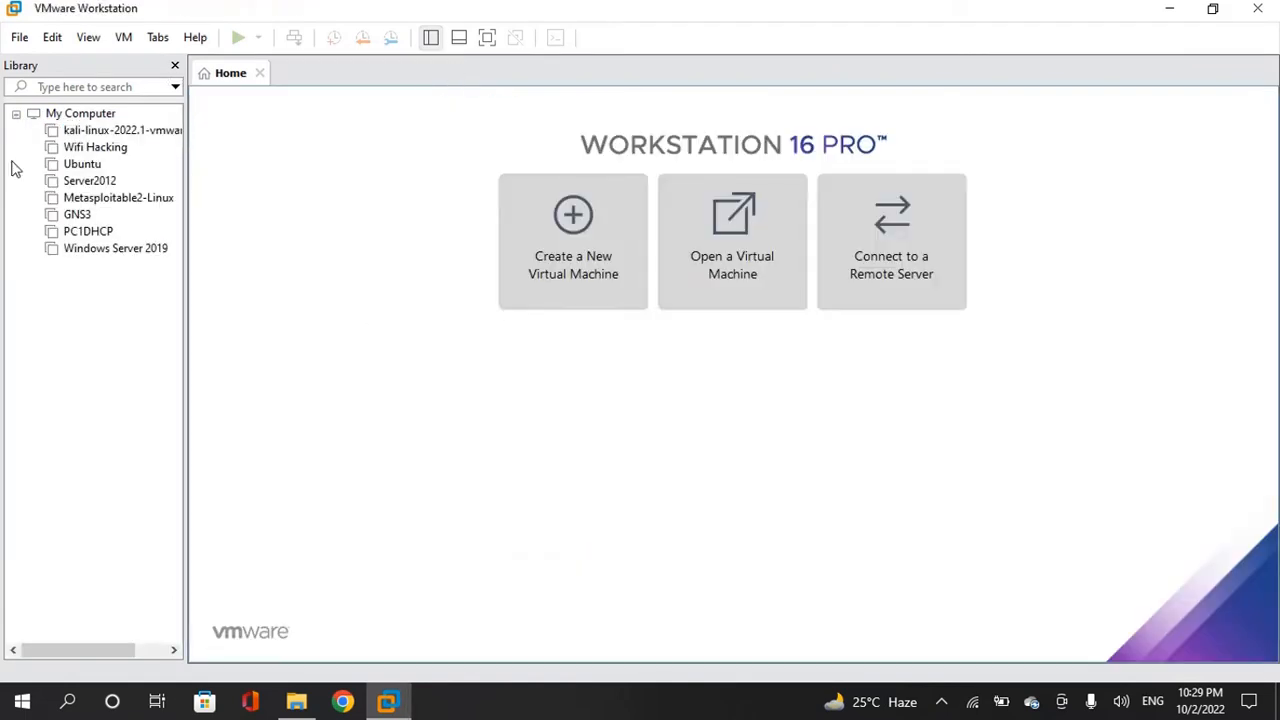
left_click(16, 115)
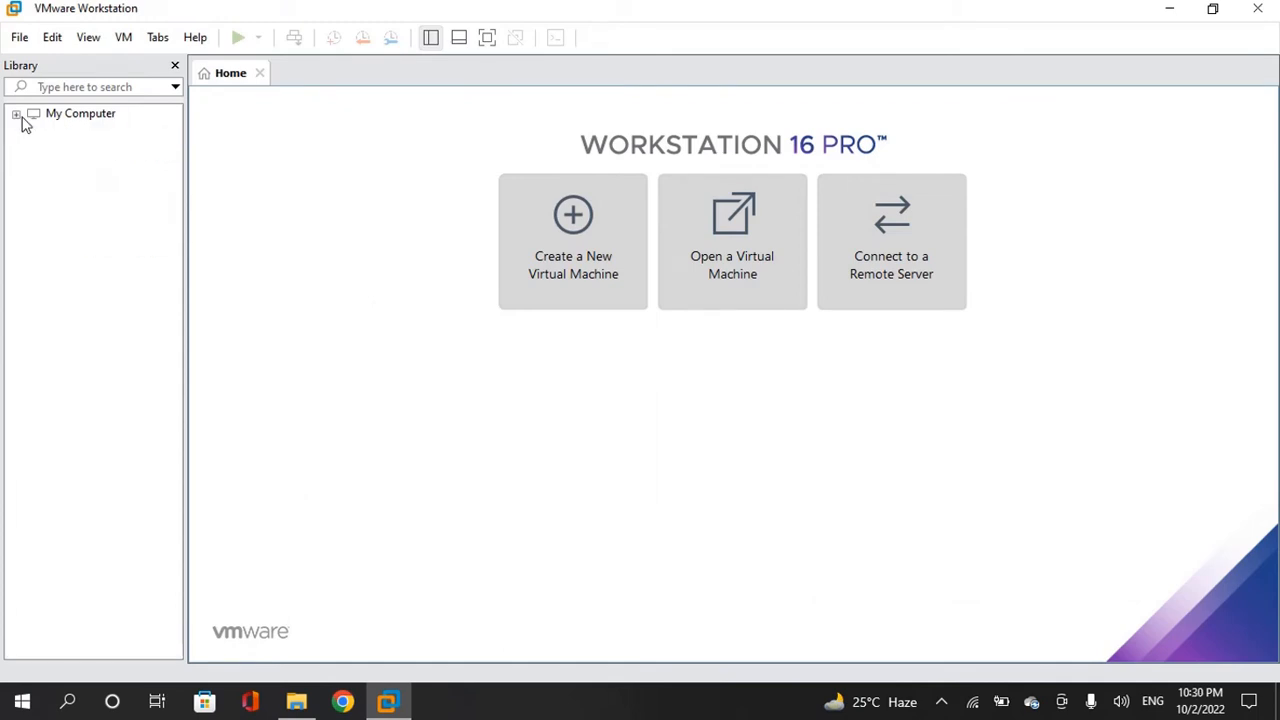
left_click(16, 115)
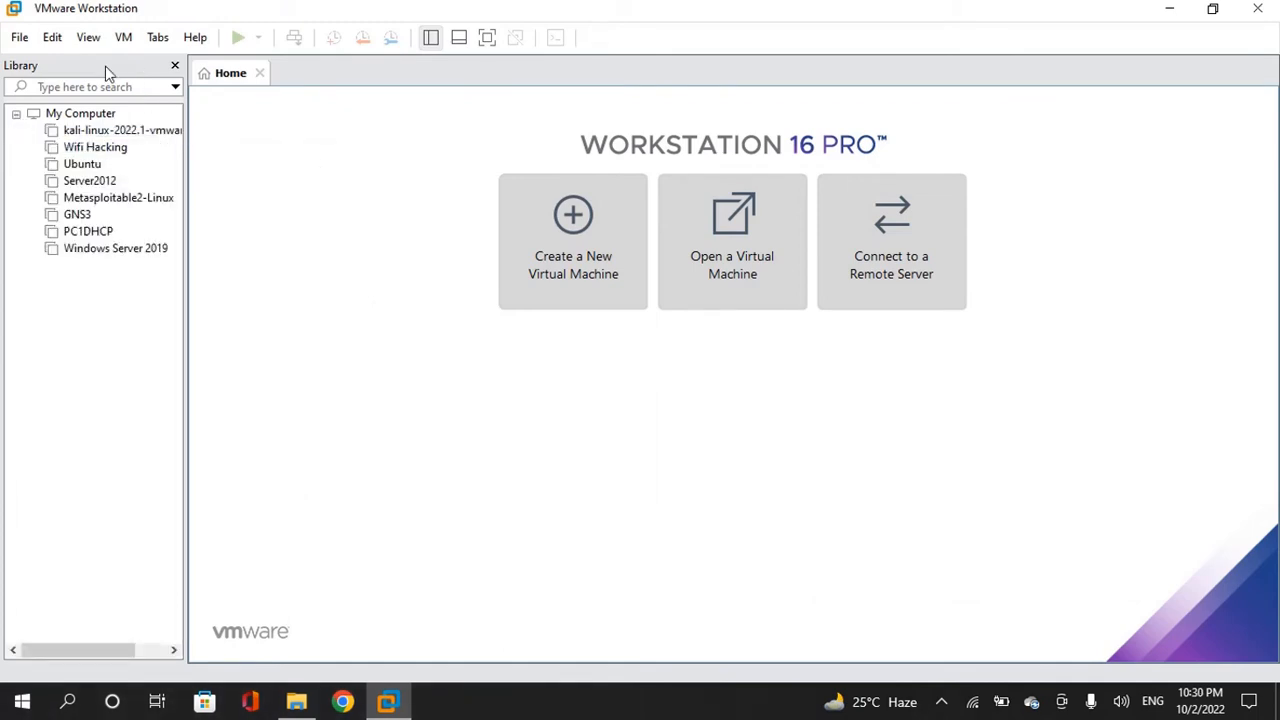
left_click(16, 40)
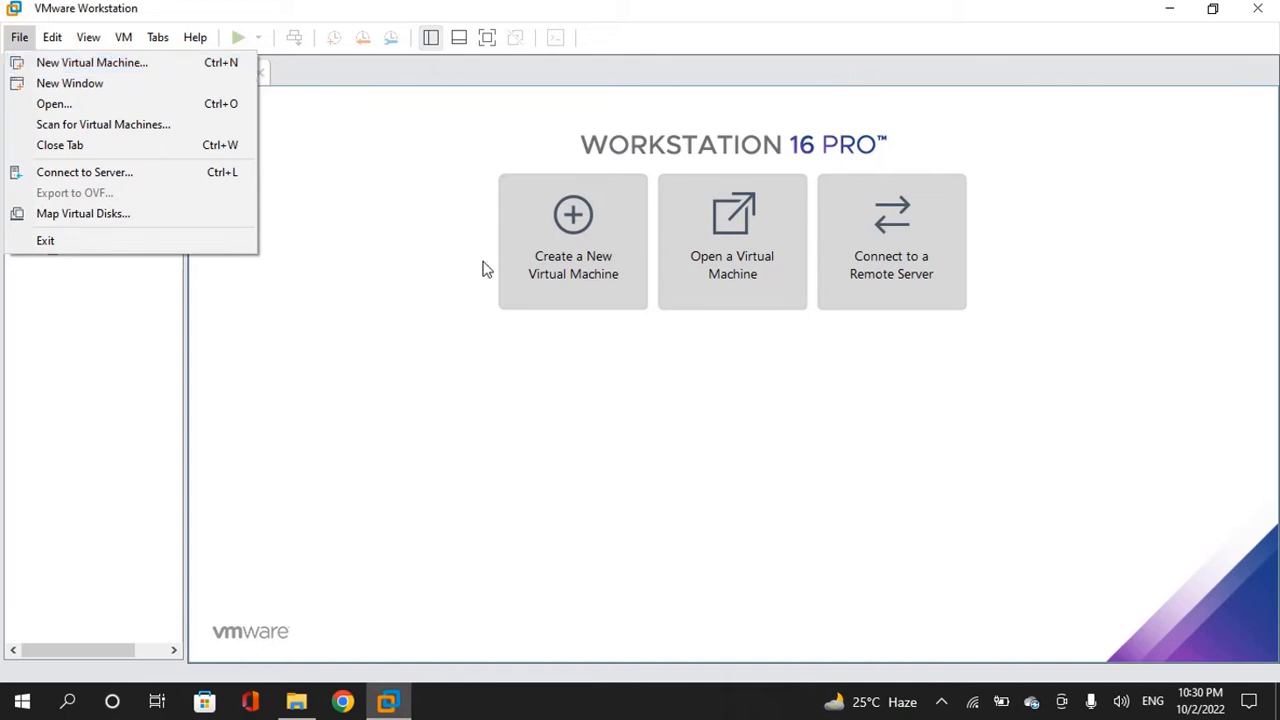
- Create a Typical new VM with OS installed later, guest Linux, Other Linux 5.x kernel 64-bit
left_click(383, 194)
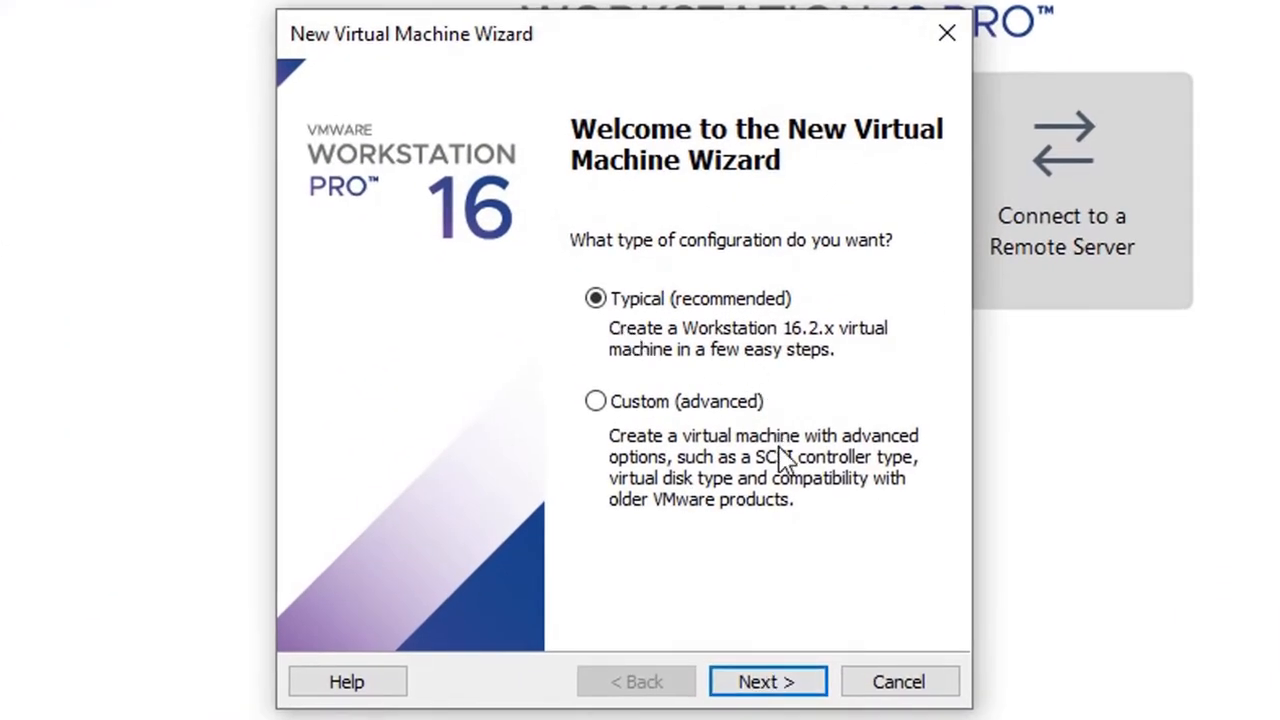
left_click(777, 680)
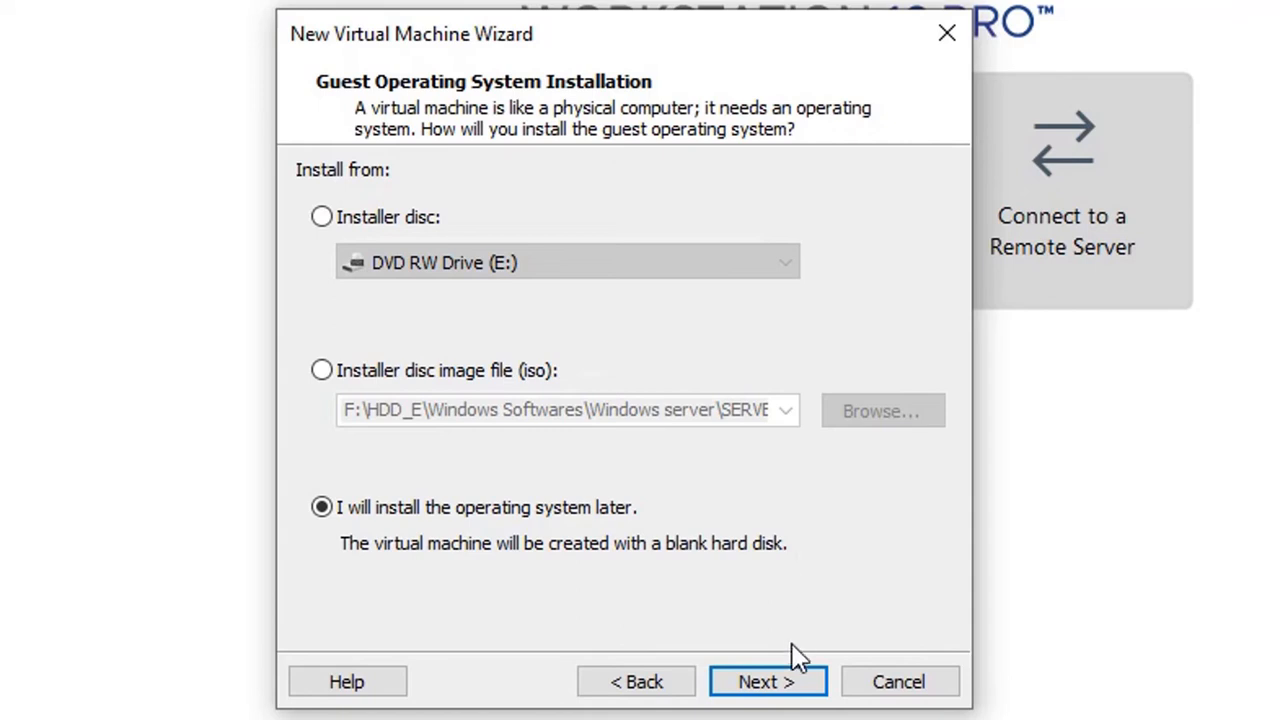
left_click(750, 690)
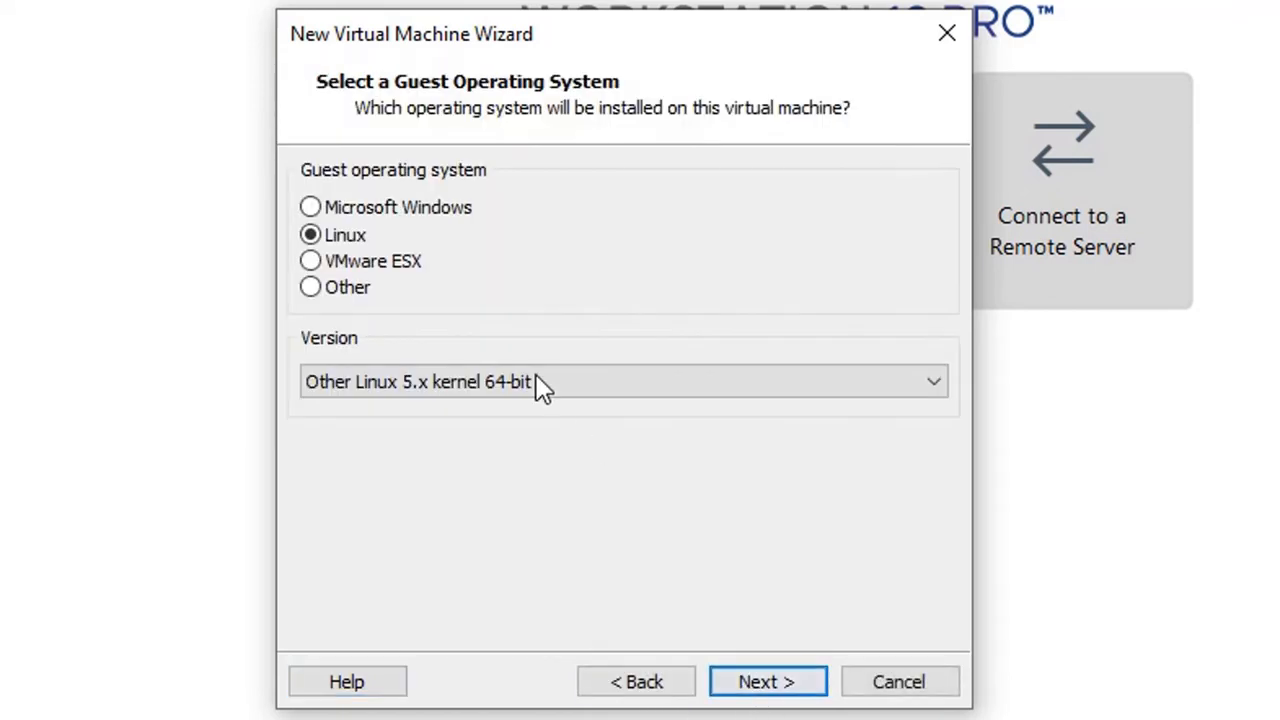
left_click(310, 207)
left_click(316, 236)
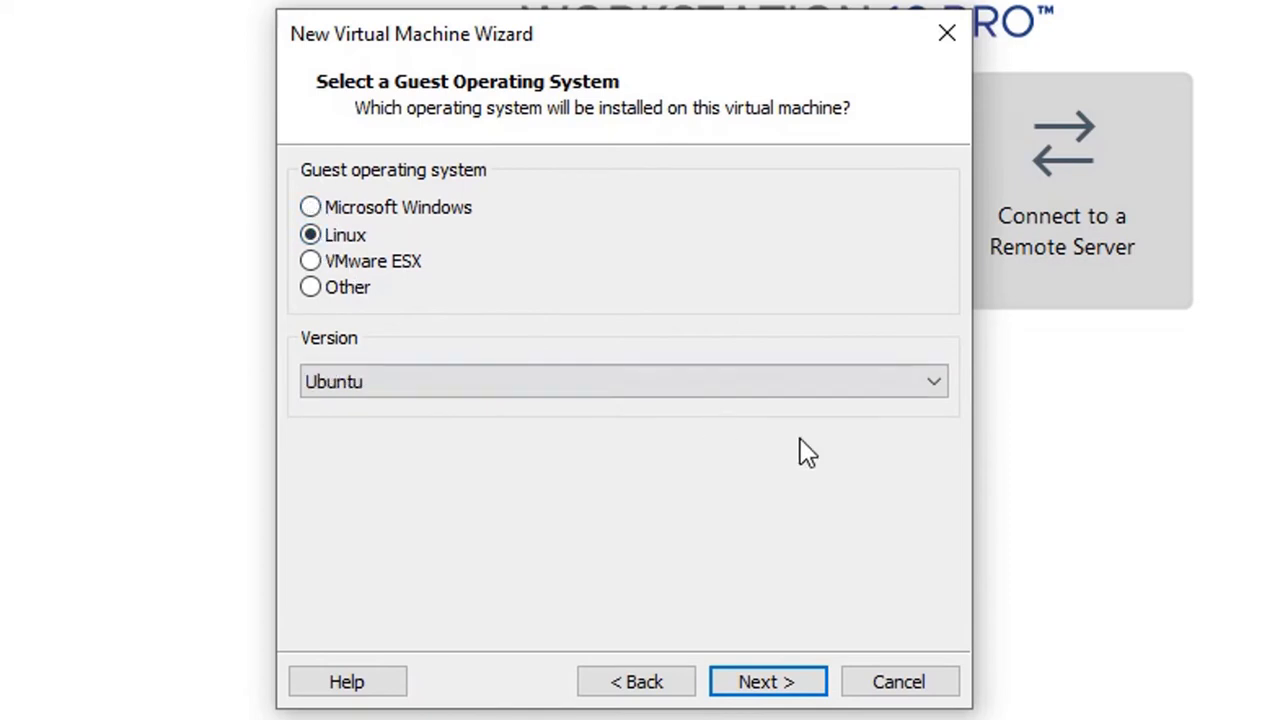
left_click(869, 403)
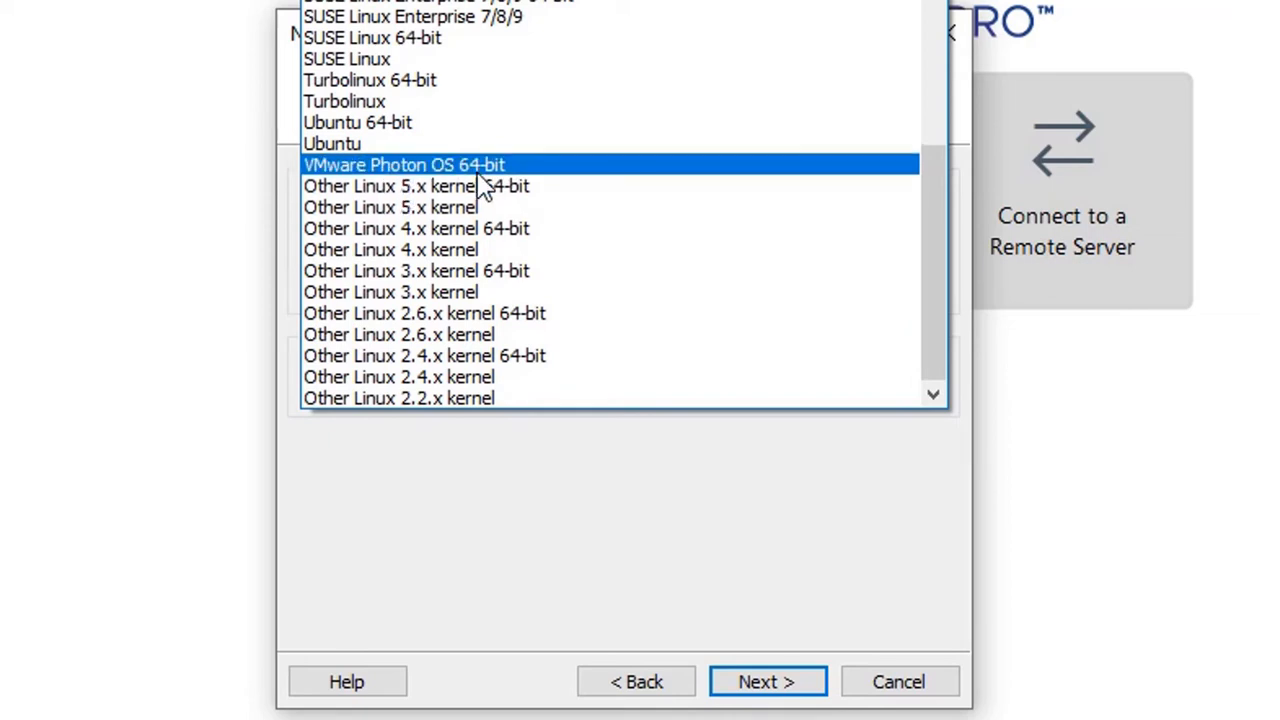
left_click(533, 192)
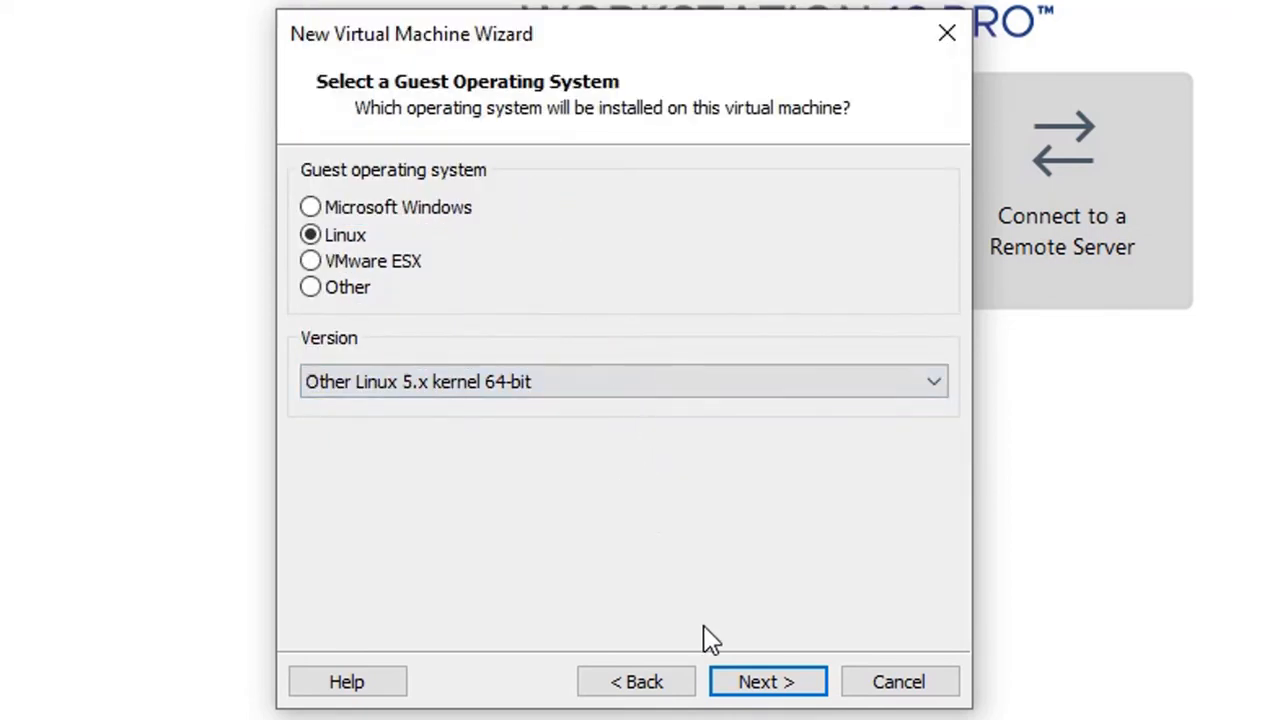
left_click(787, 682)
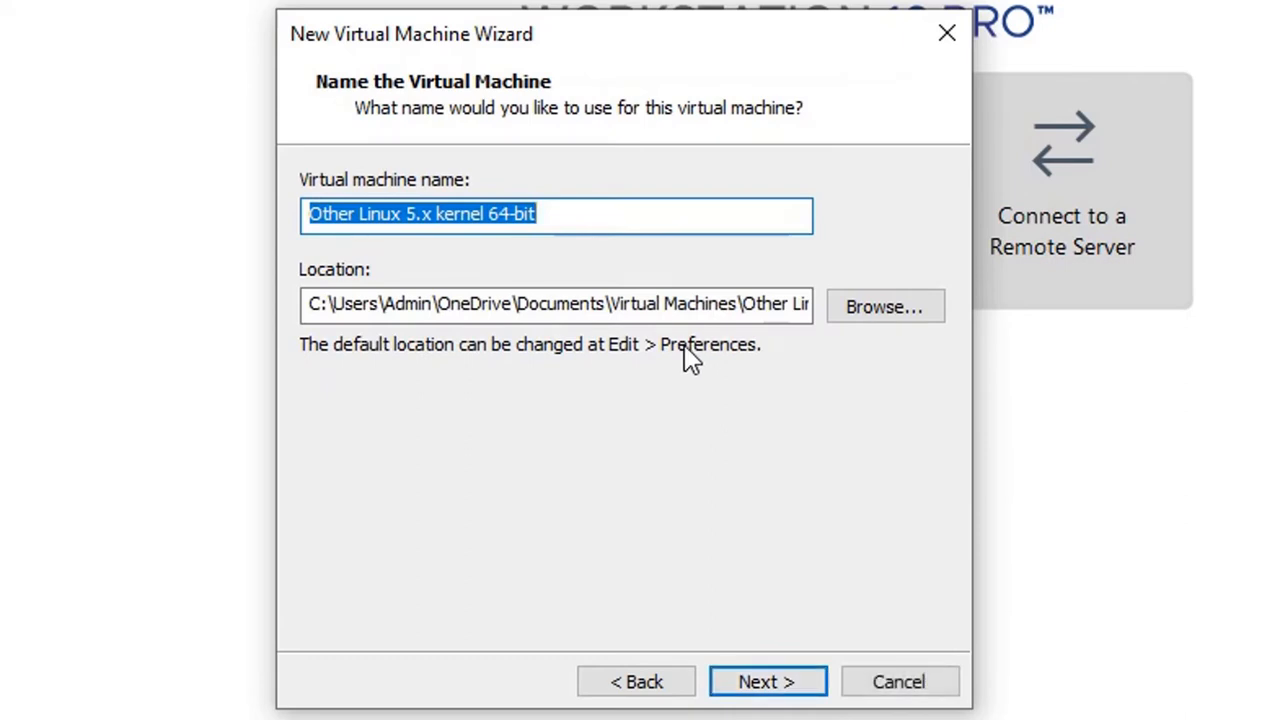
- Trim the virtual machine name field down to 'Linux 5.'
left_click(358, 214)
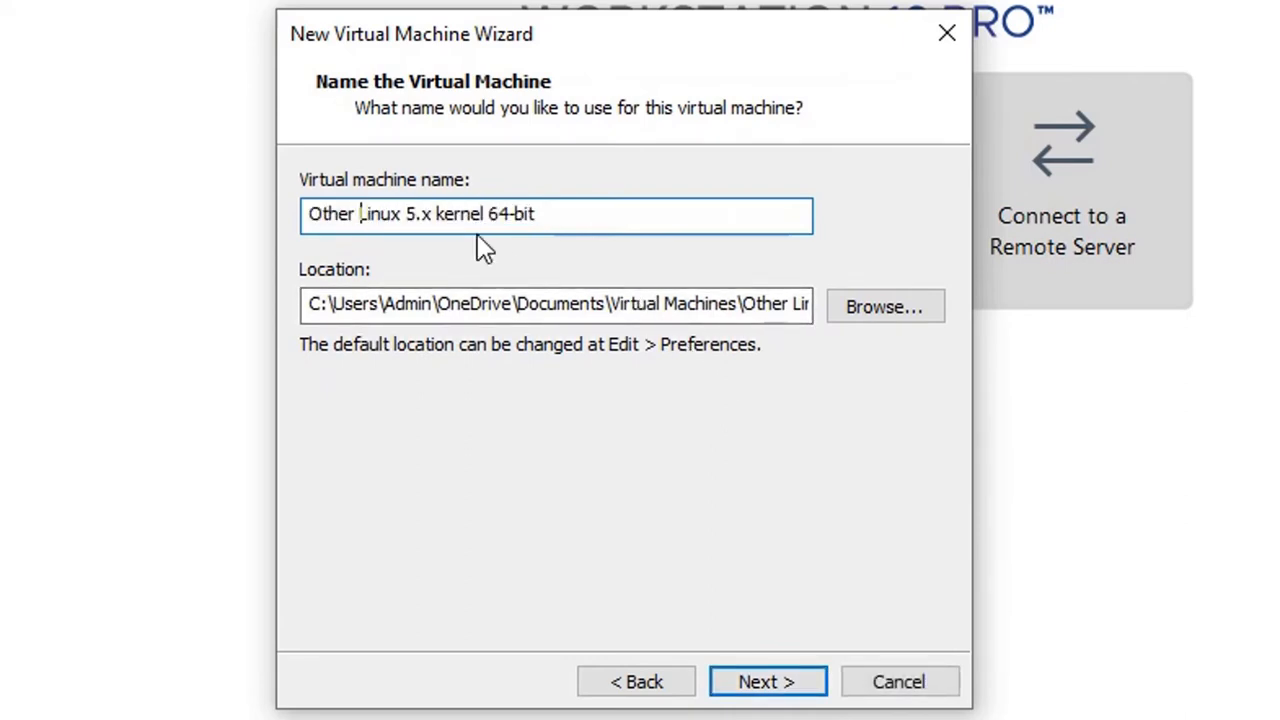
key("BackSpace")
key("BackSpace")
key("BackSpace")
key("BackSpace")
key("BackSpace")
key("BackSpace")
key("End")
key("BackSpace")
key("BackSpace")
key("BackSpace")
key("BackSpace")
type("K")
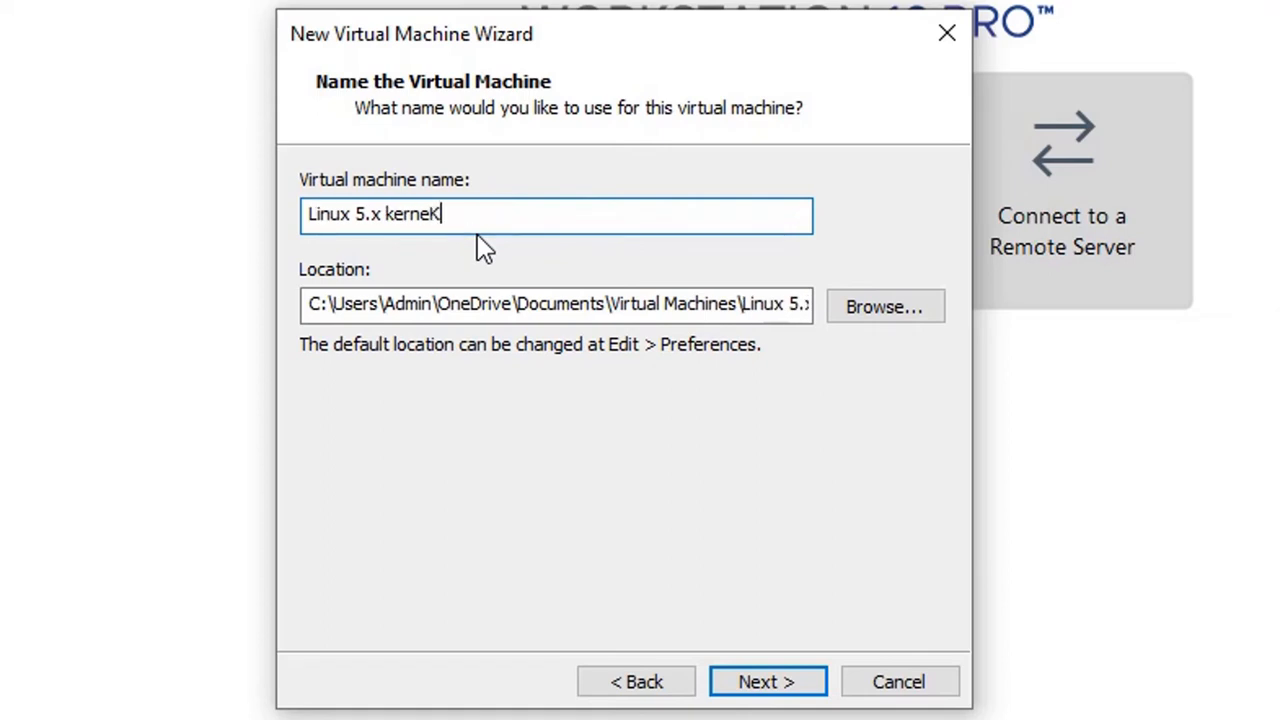
type("ali")
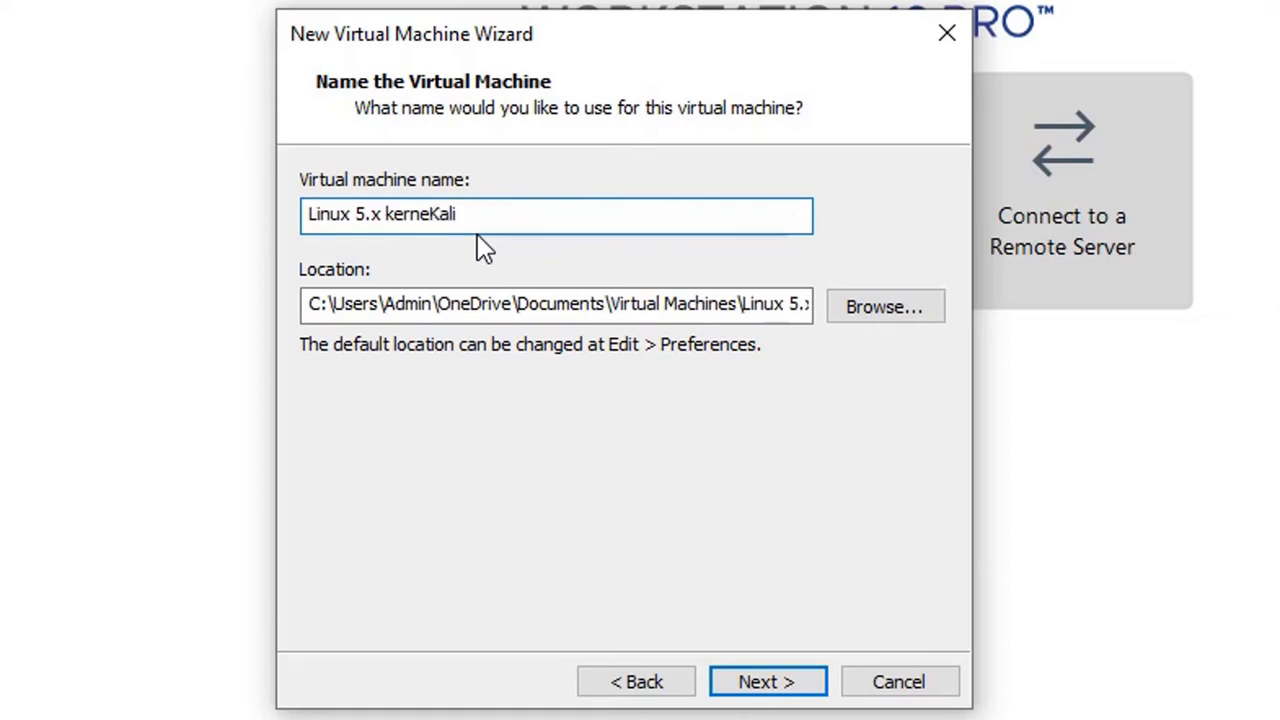
key("BackSpace")
key("BackSpace")
key("BackSpace")
key("BackSpace")
key("BackSpace")
key("BackSpace")
key("BackSpace")
key("BackSpace")
key("BackSpace")
key("BackSpace")
key("BackSpace")
key("BackSpace")
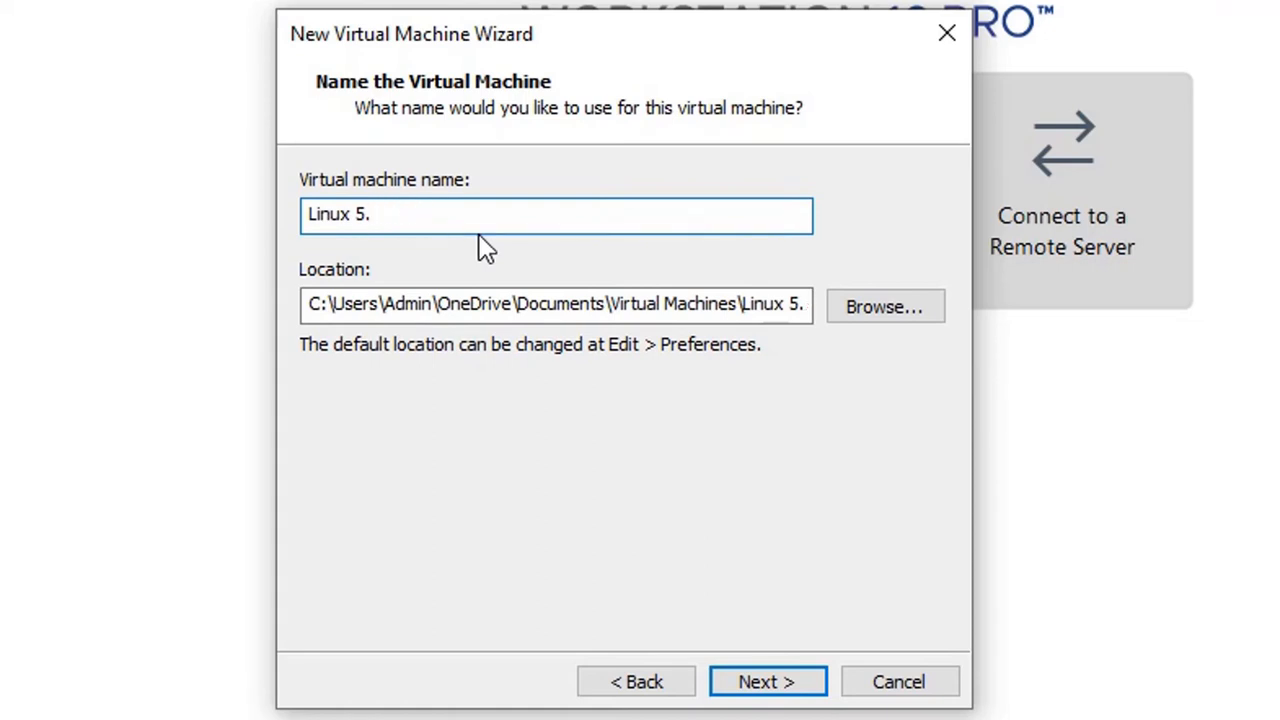
- Set the VM location to Downloads\Compressed\kali-linux-2022.1-vmware-amd64\kali-linux-2022.1-vmware-amd64.vmwarevm and continue
left_click(901, 312)
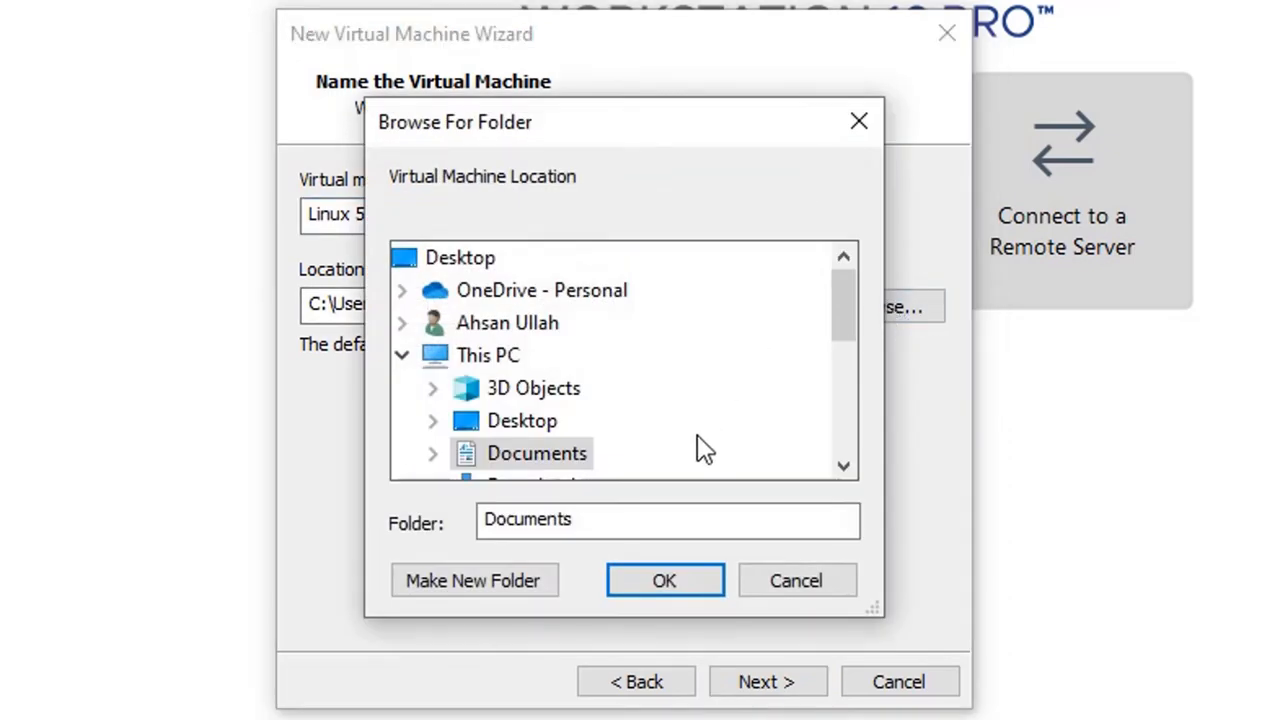
scroll(634, 403, "down", 4)
scroll(634, 408, "up", 4)
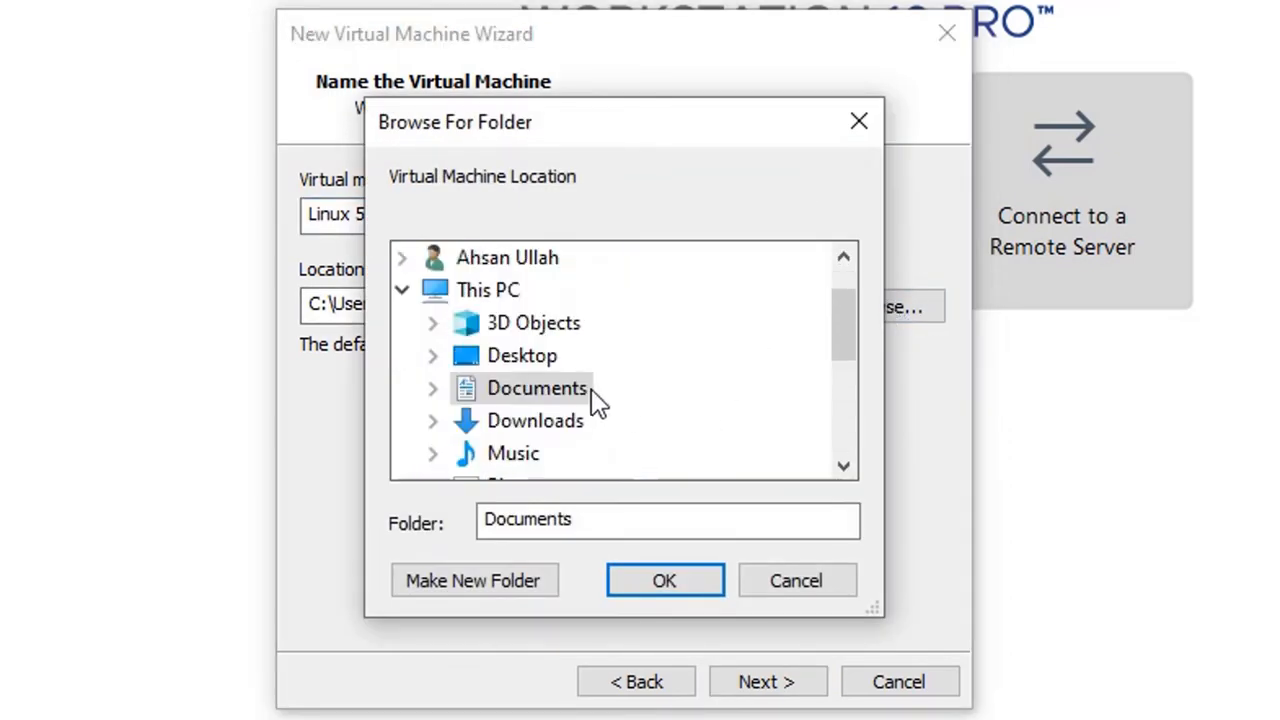
double_click(525, 428)
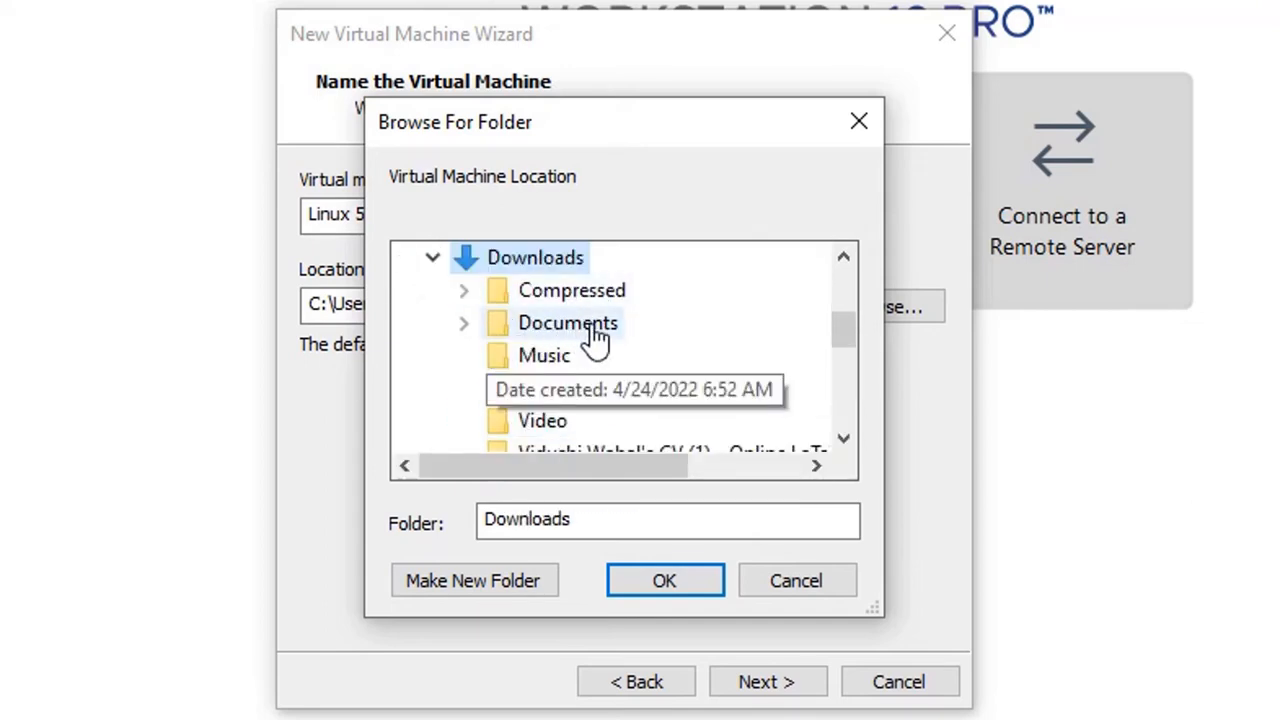
scroll(634, 352, "down", 1)
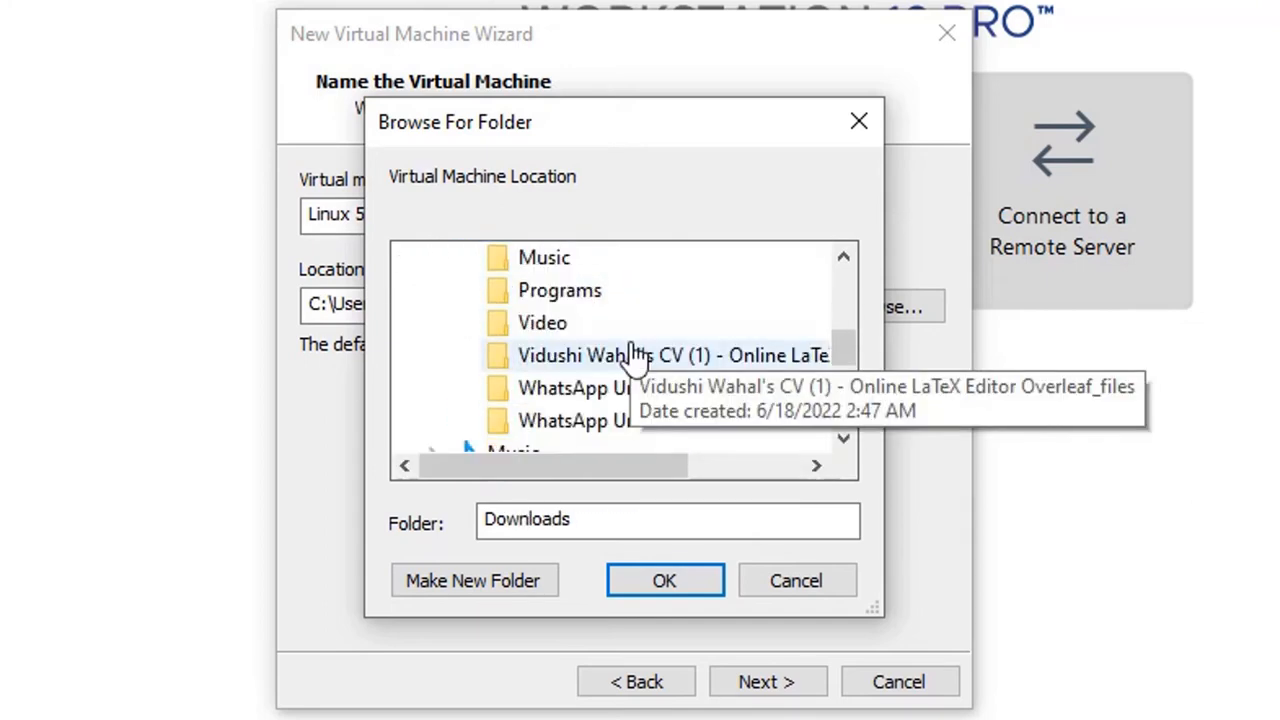
scroll(660, 370, "up", 1)
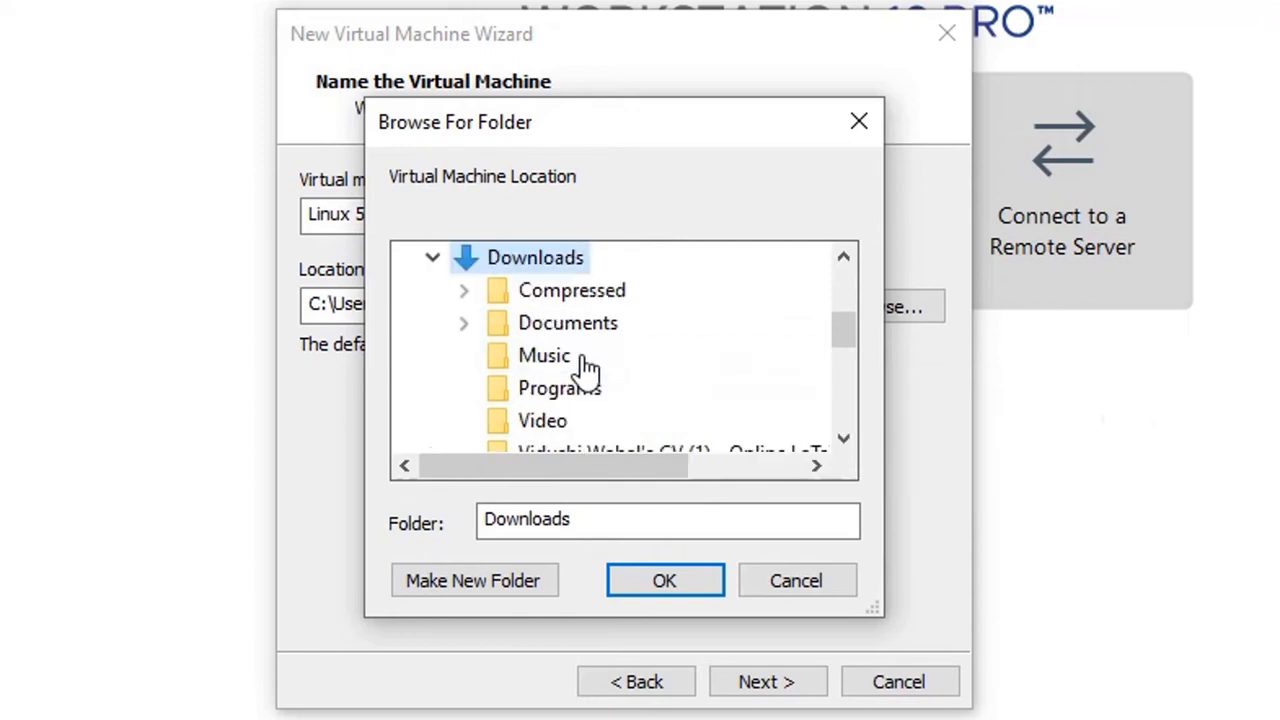
double_click(590, 305)
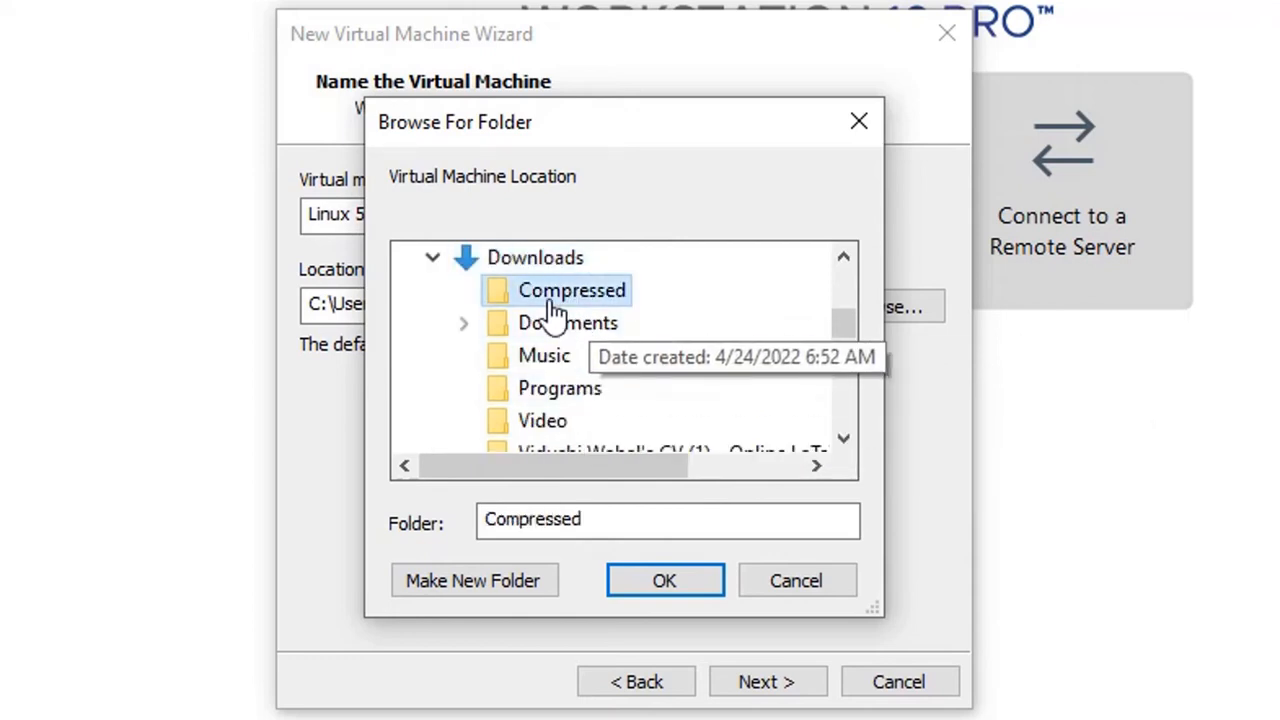
double_click(606, 388)
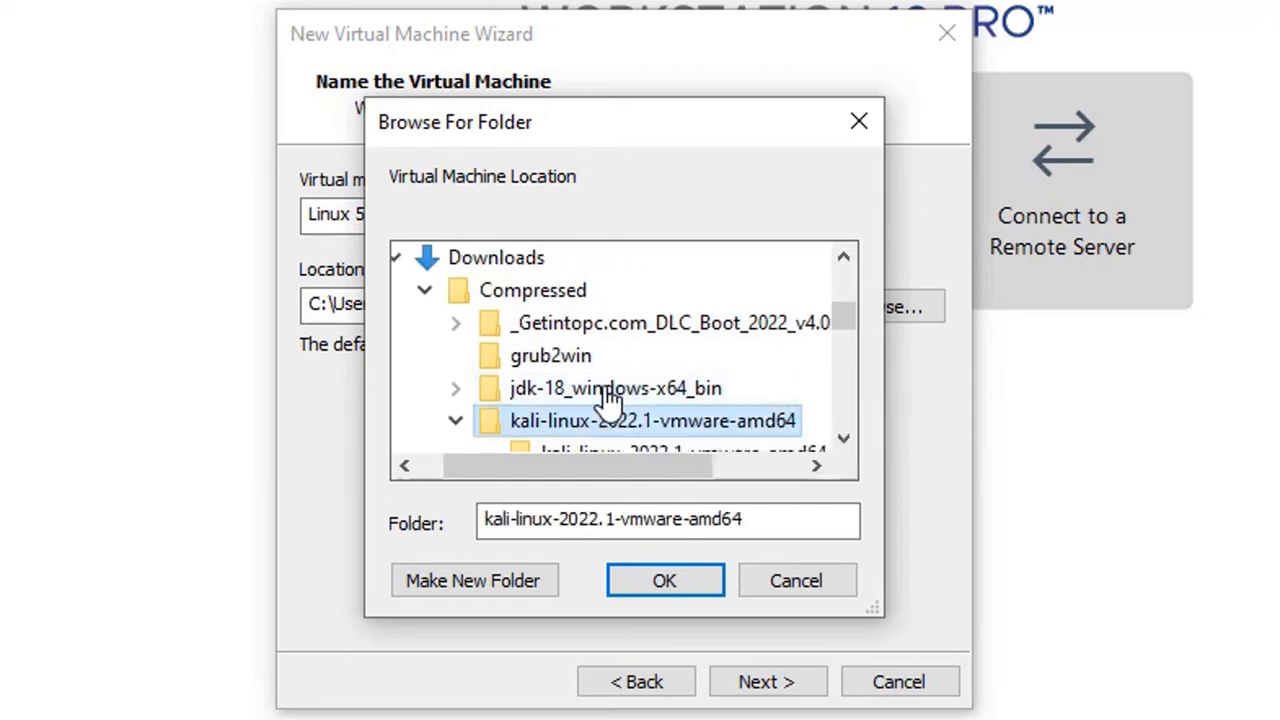
scroll(590, 380, "down", 2)
scroll(600, 366, "up", 1)
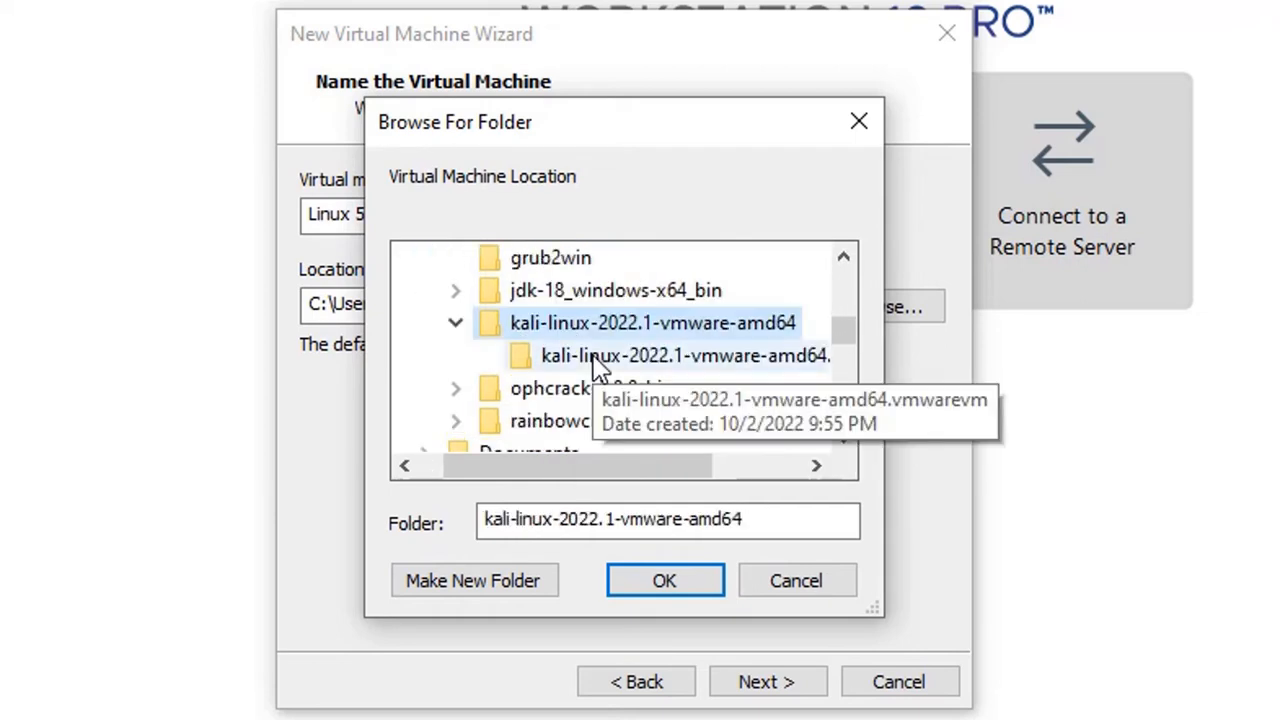
left_click(632, 362)
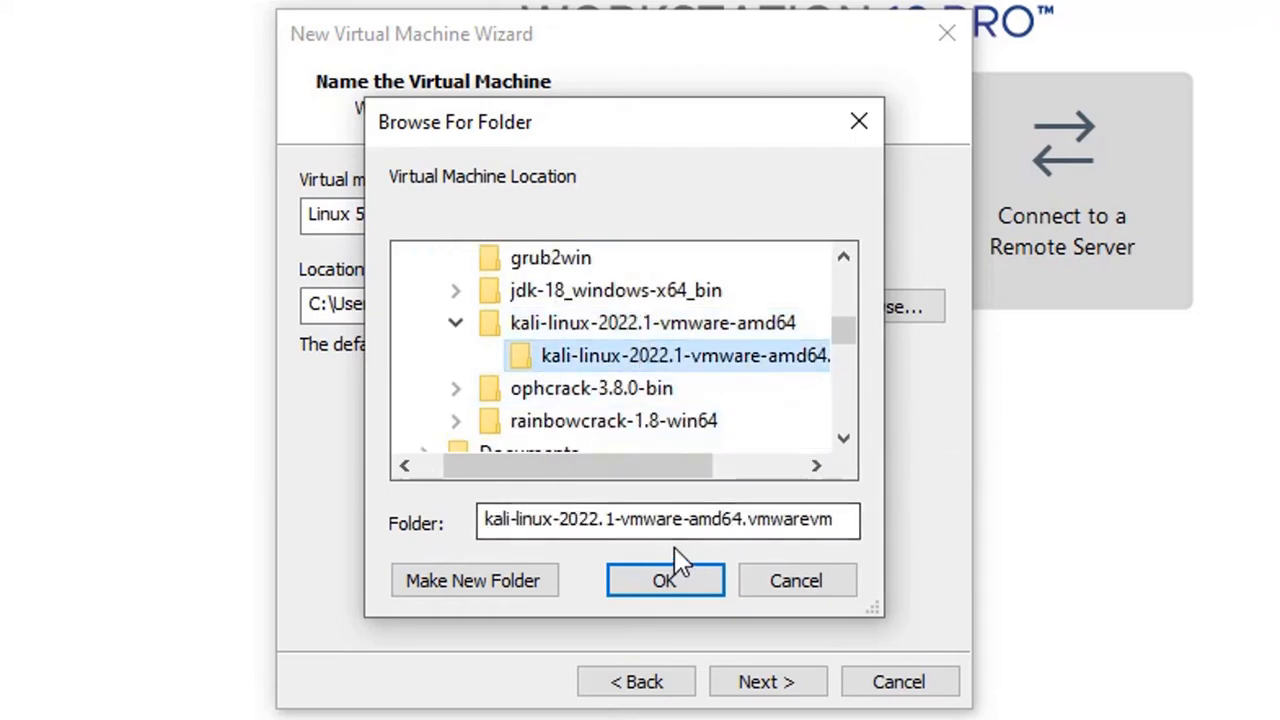
left_click(664, 588)
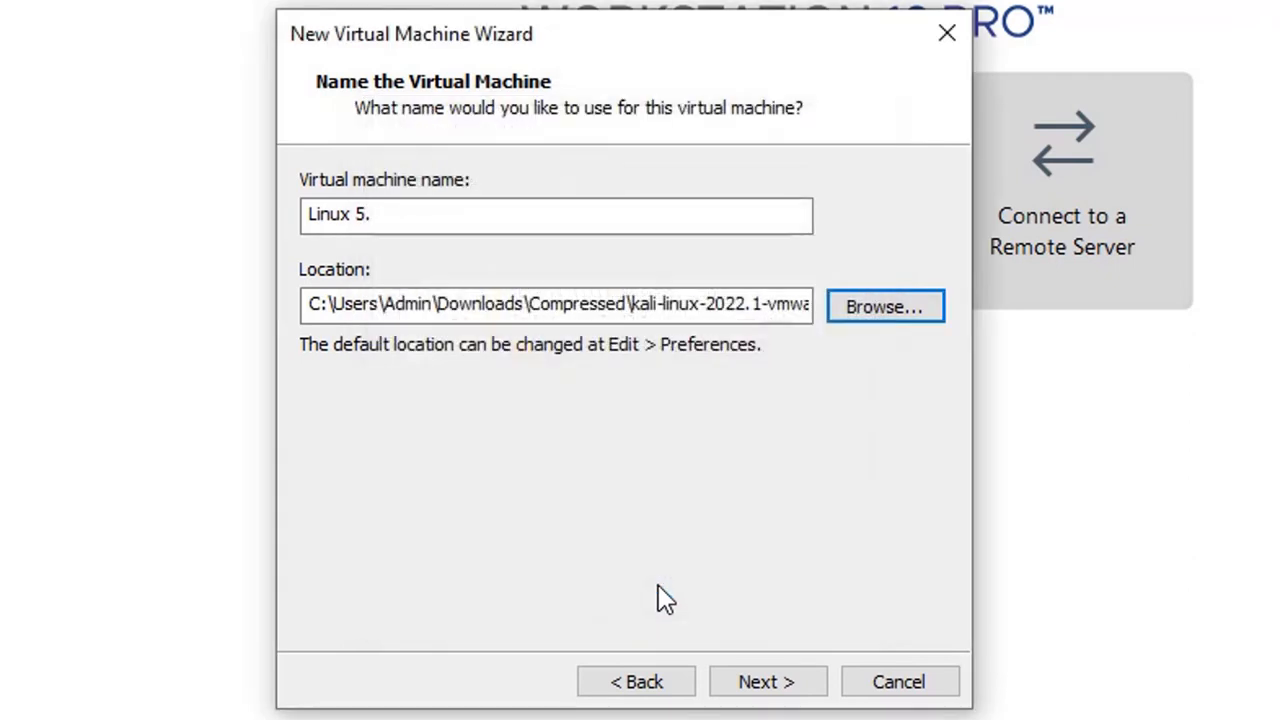
left_click(788, 684)
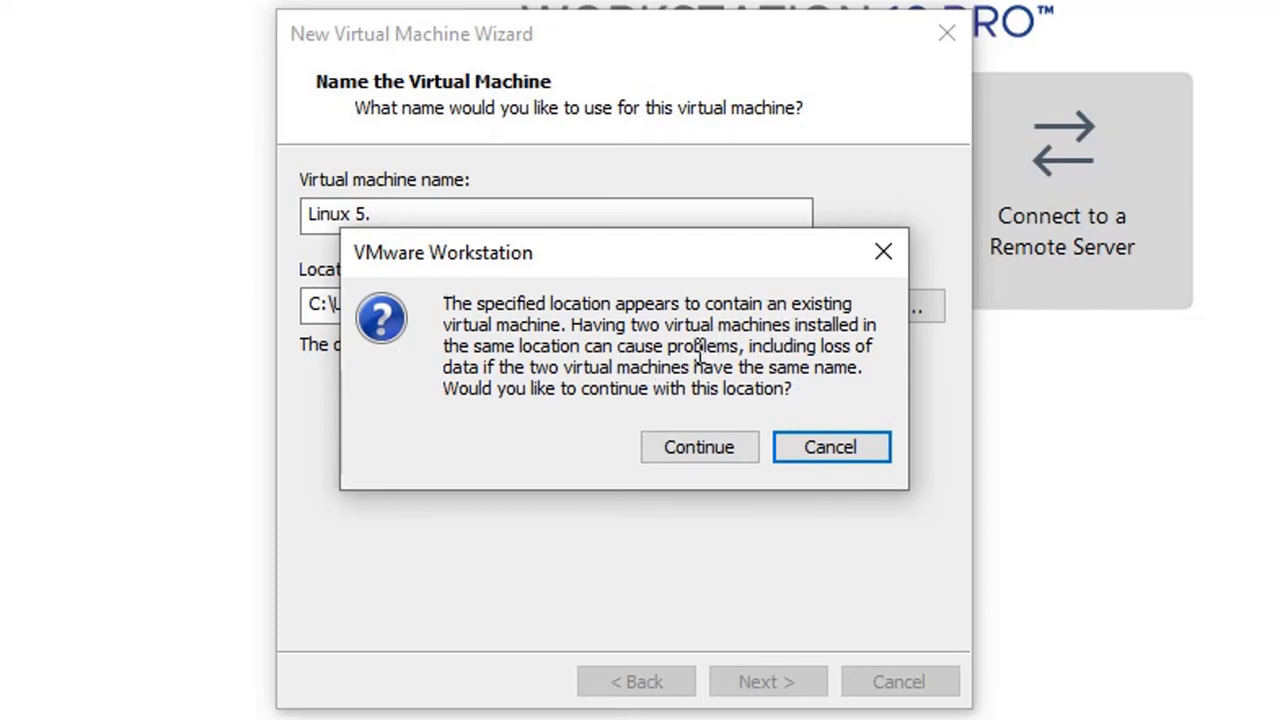
- Keep the existing VM location, store the virtual disk as a single file, and enter 15 GB
left_click(718, 455)
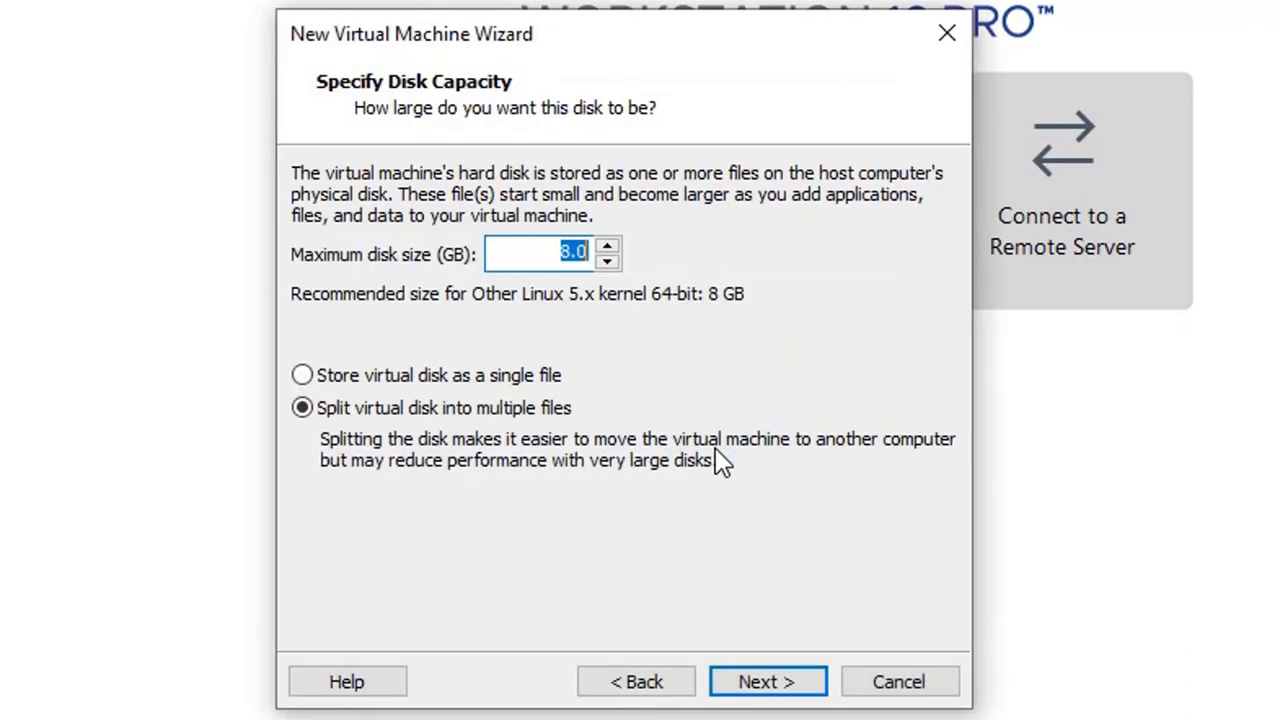
left_click(371, 378)
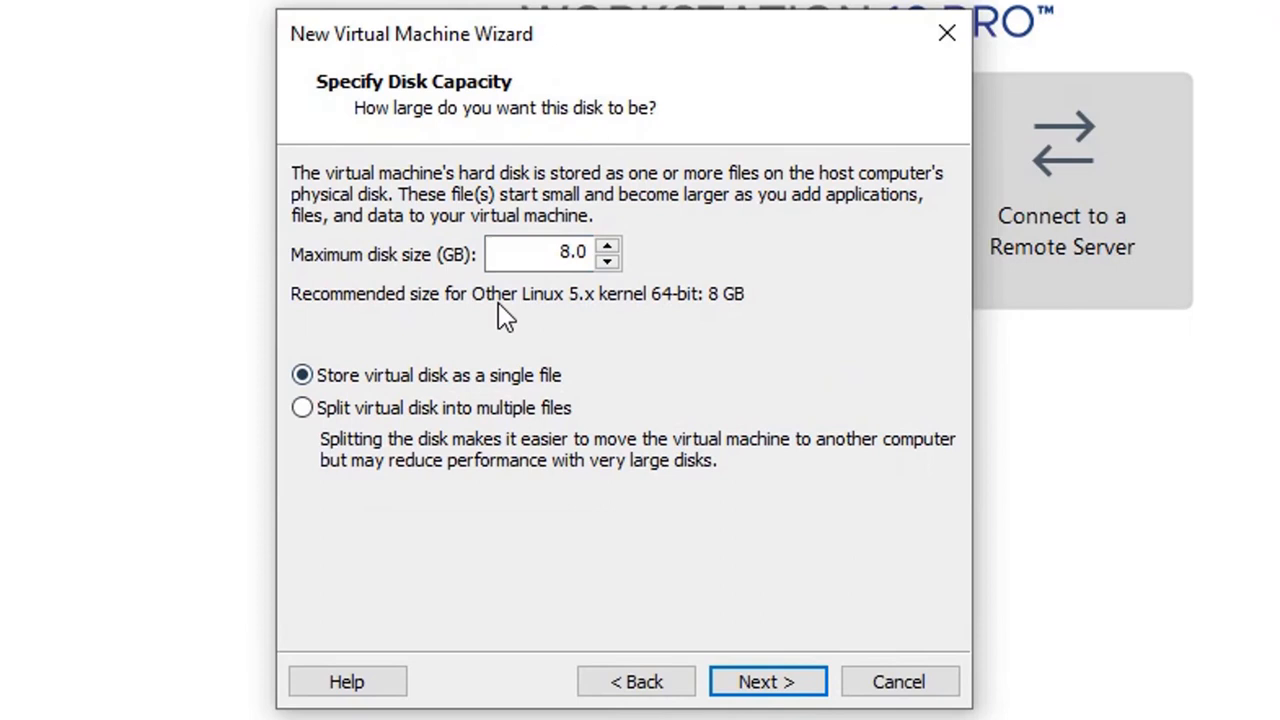
double_click(545, 252)
key("BackSpace")
type("20")
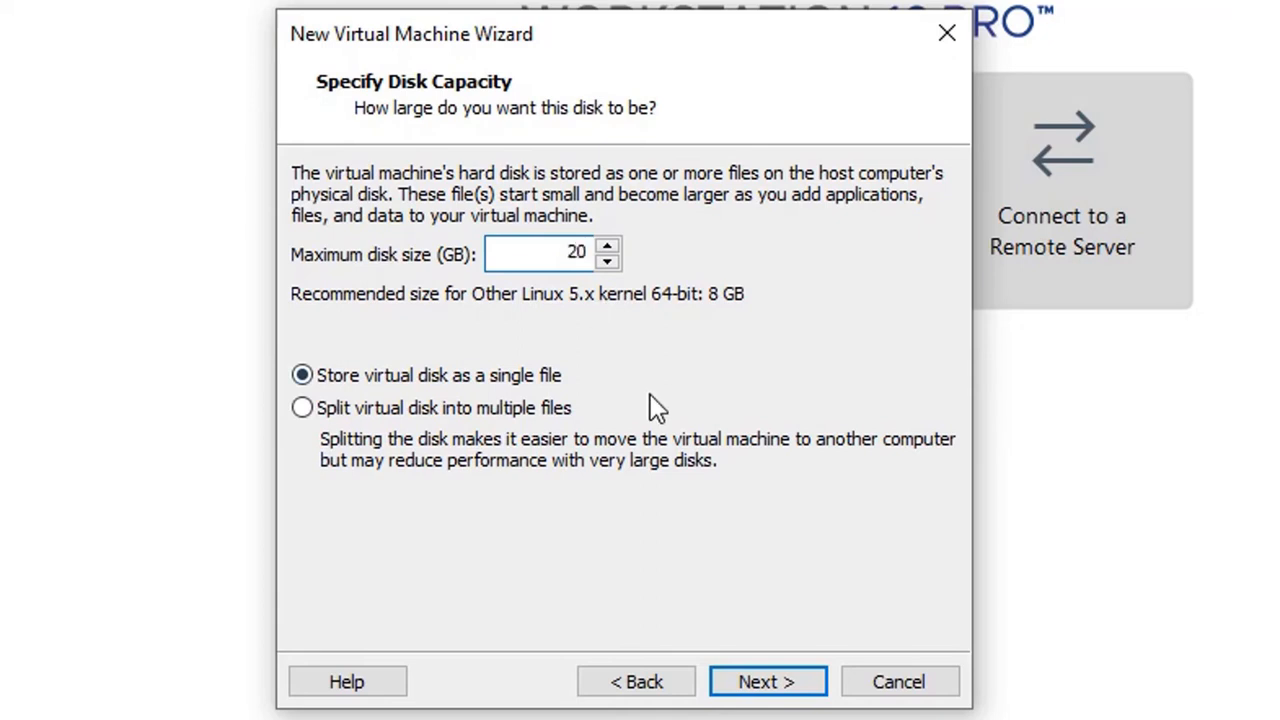
key("BackSpace")
type("5")
key("BackSpace")
key("BackSpace")
type("15")
- Confirm the maximum disk size at 15 GB and advance to the Ready to Create summary
key("BackSpace")
key("BackSpace")
type("50")
key("BackSpace")
key("BackSpace")
type("15")
left_click(805, 683)
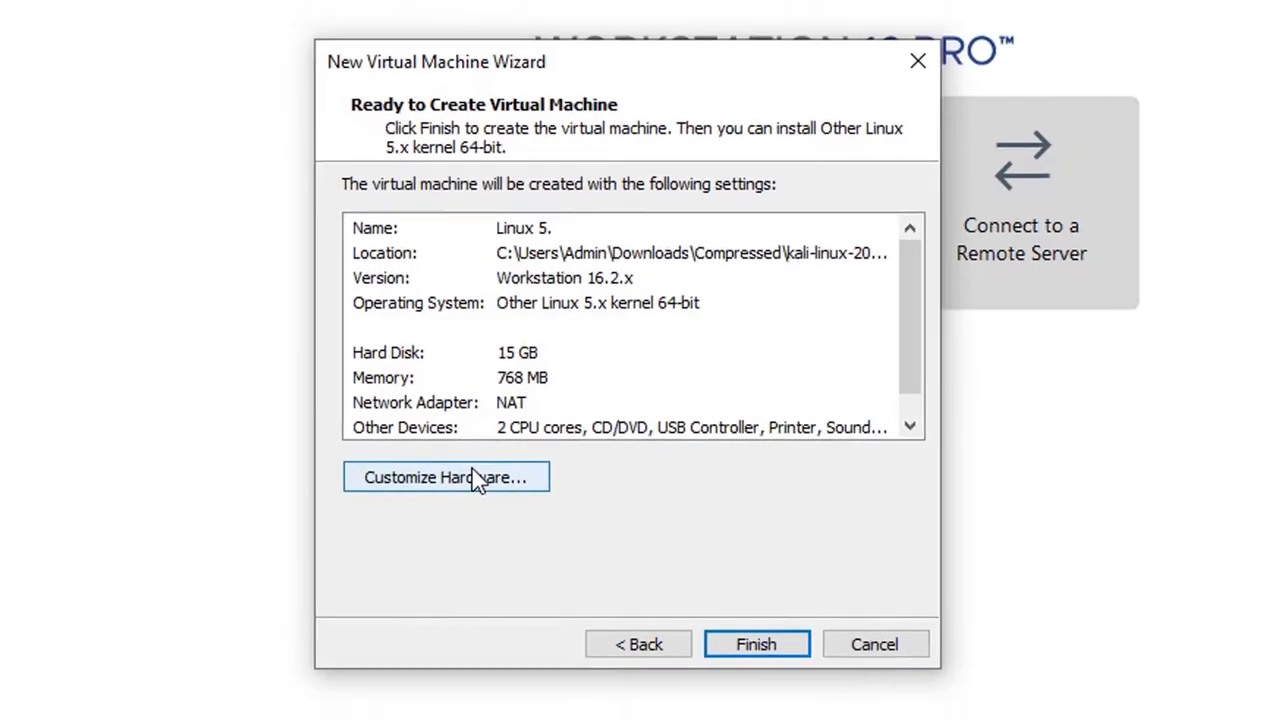
- Review the Memory, Processors and Network Adapter settings, then finish creating the Linux 5. VM
left_click(471, 457)
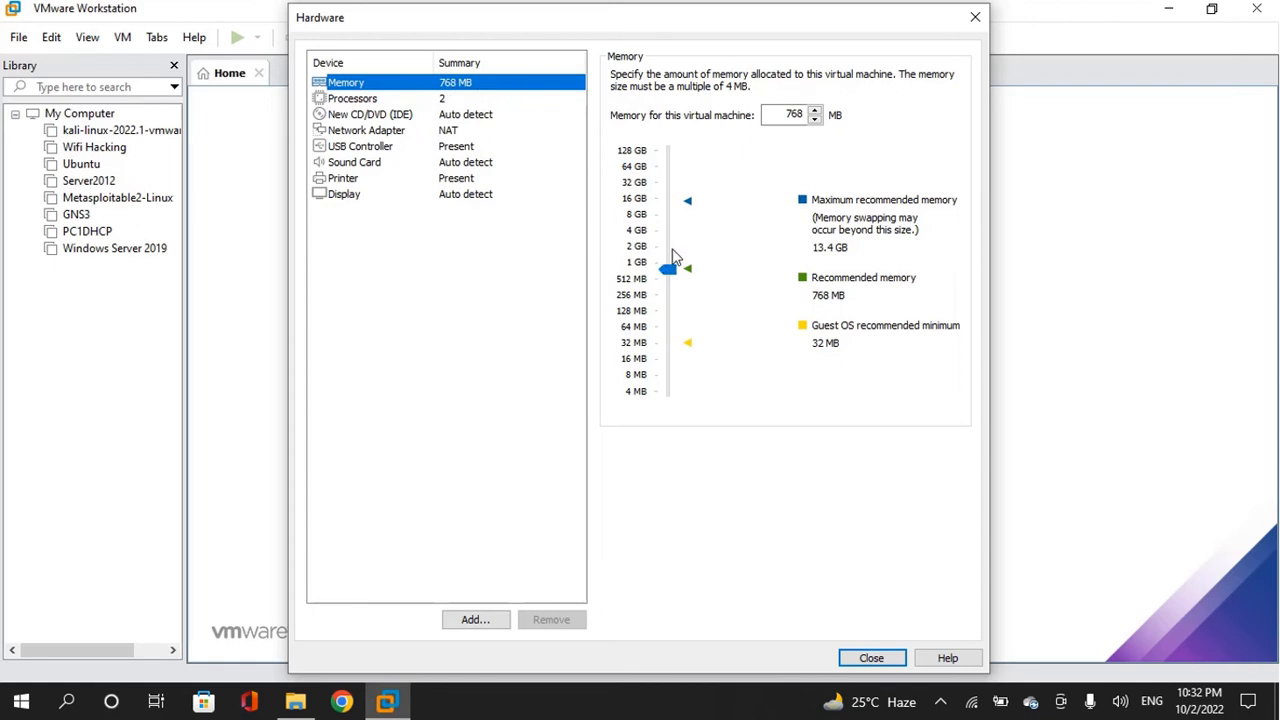
left_click(460, 99)
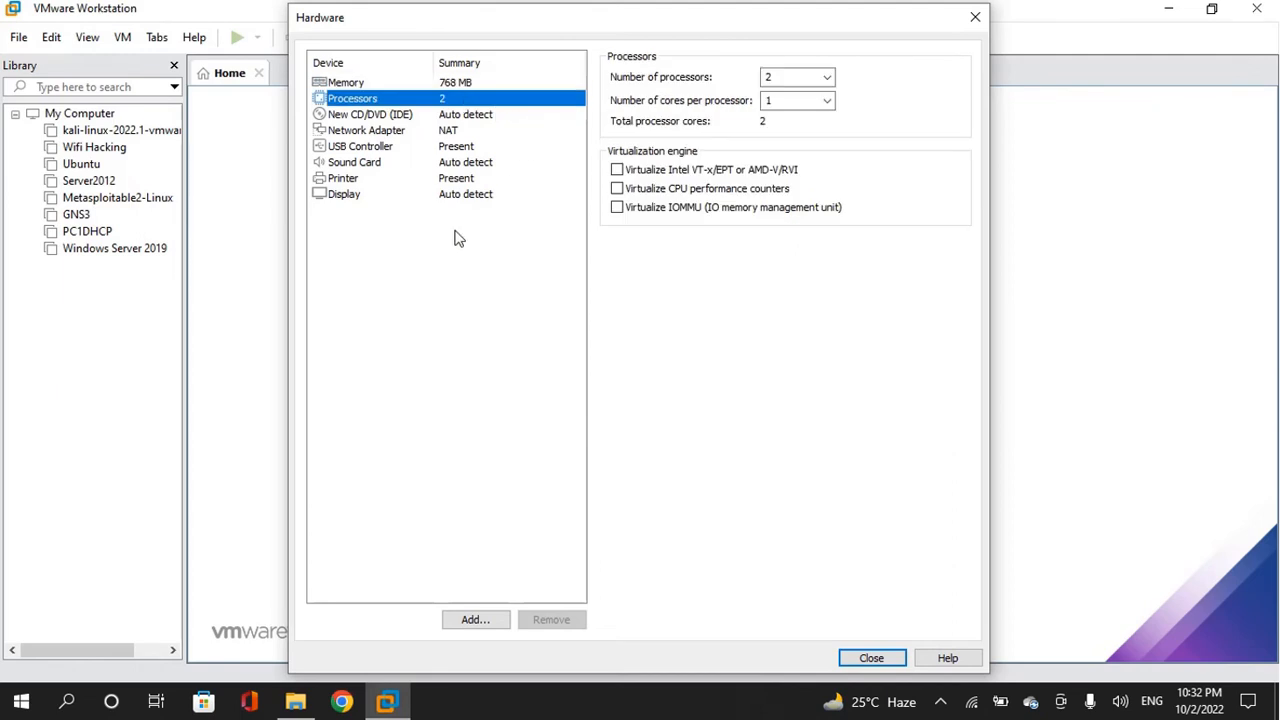
left_click(465, 134)
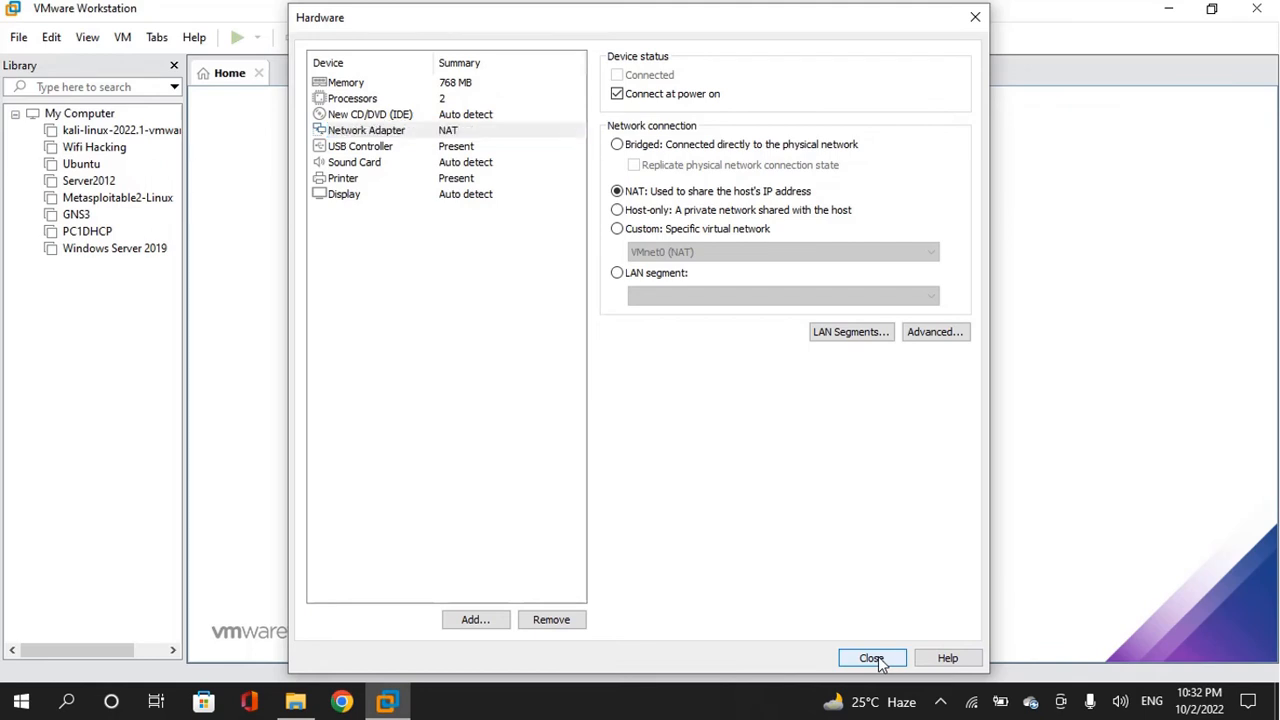
left_click(878, 656)
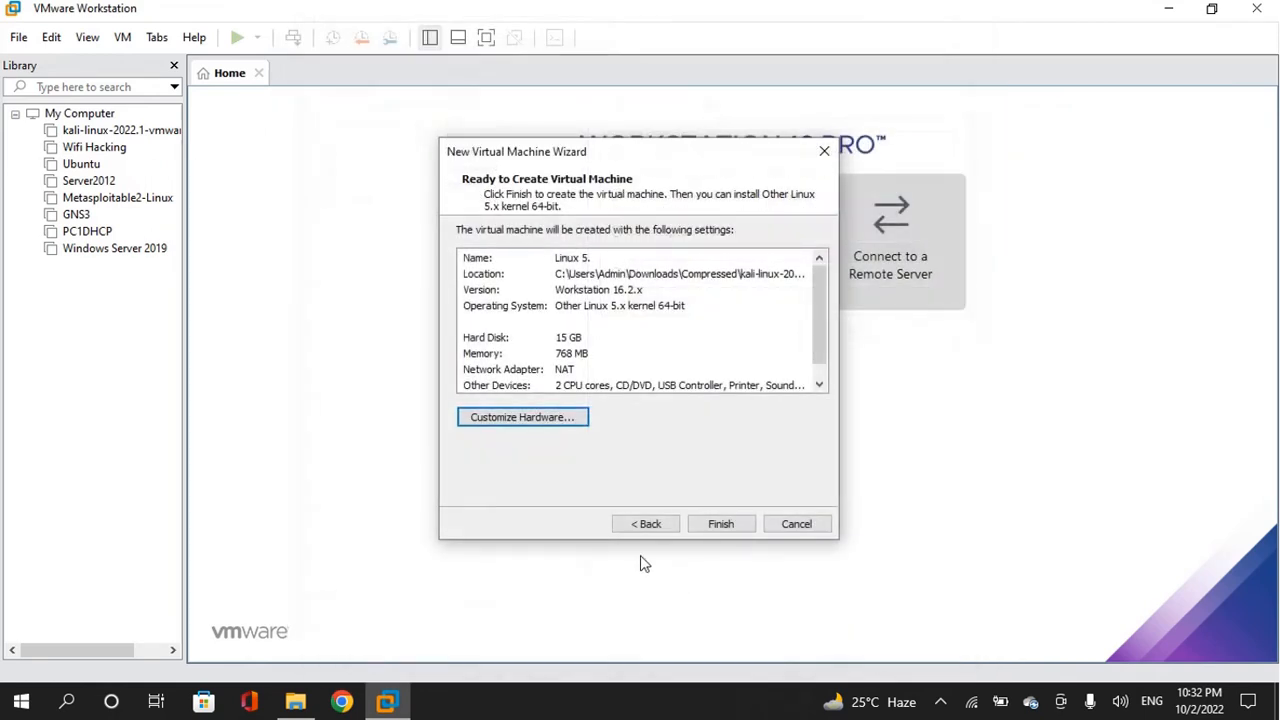
left_click(722, 525)
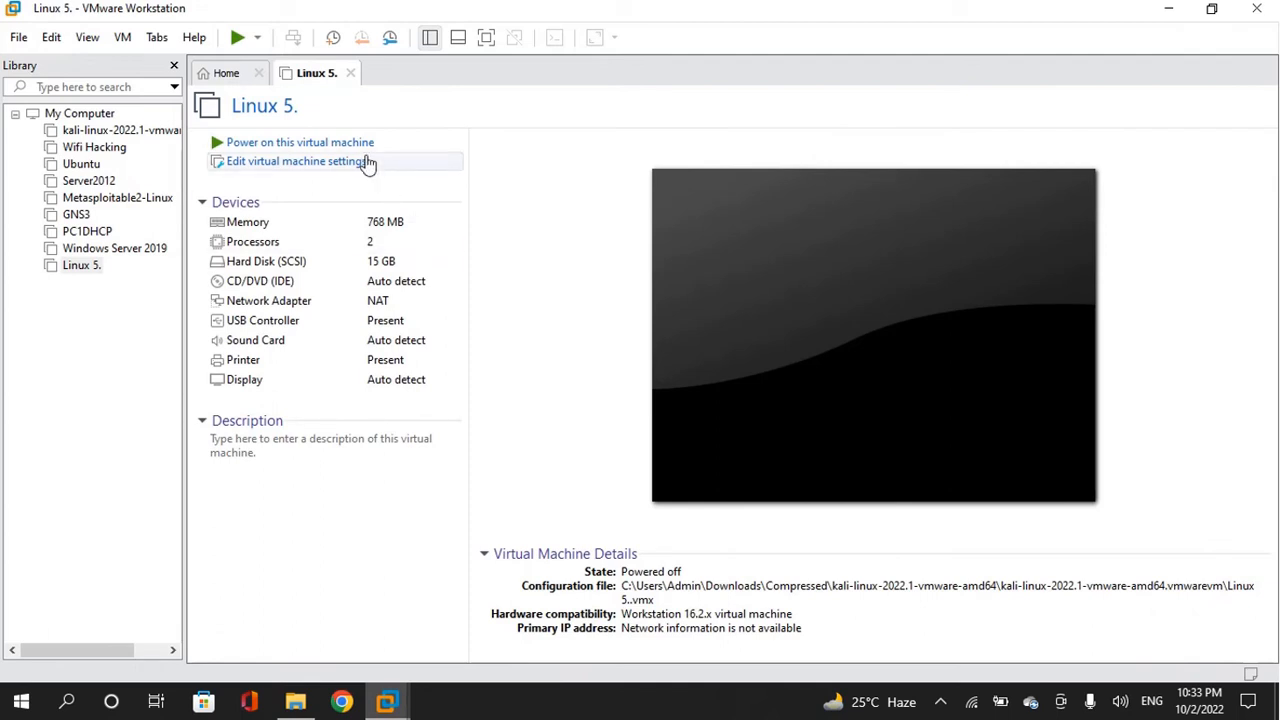
- Select the kali-linux-2022.1-vmware-amd64 VM and power it on
left_click(350, 73)
left_click(290, 142)
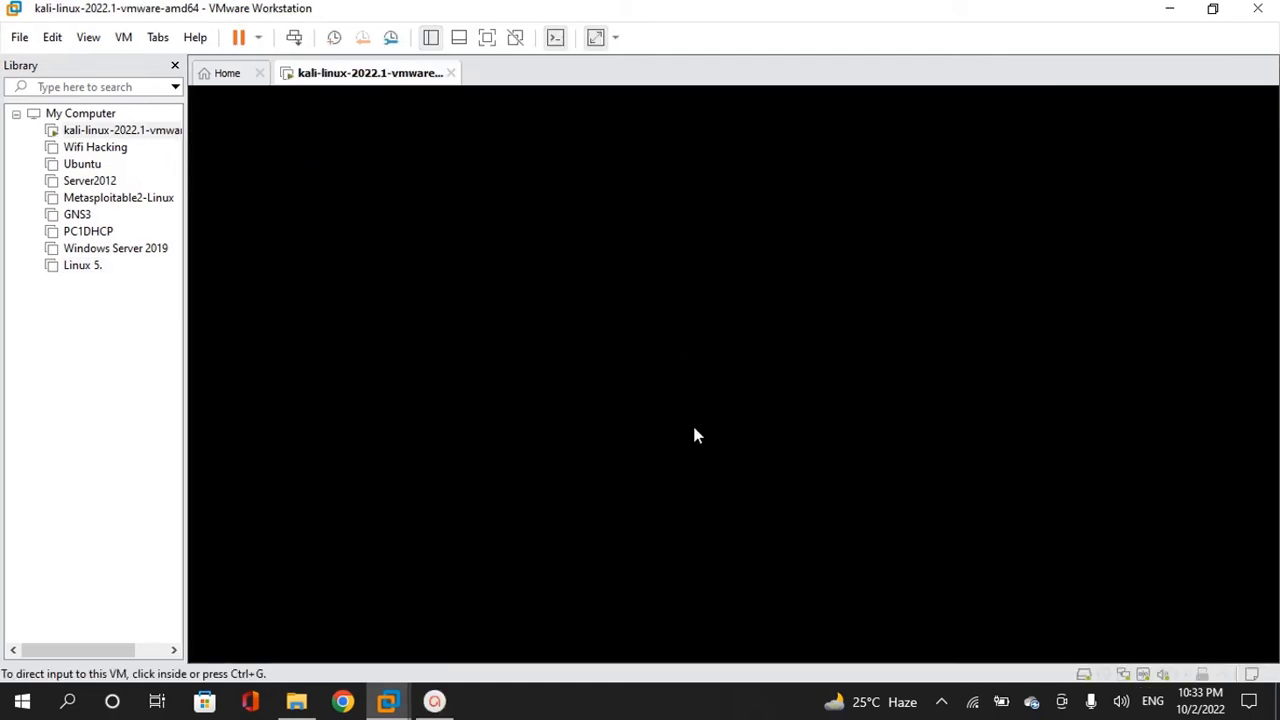
- Boot the default Kali GNU/Linux GRUB entry, hide the Library panel, and refocus the VM
left_click(352, 422)
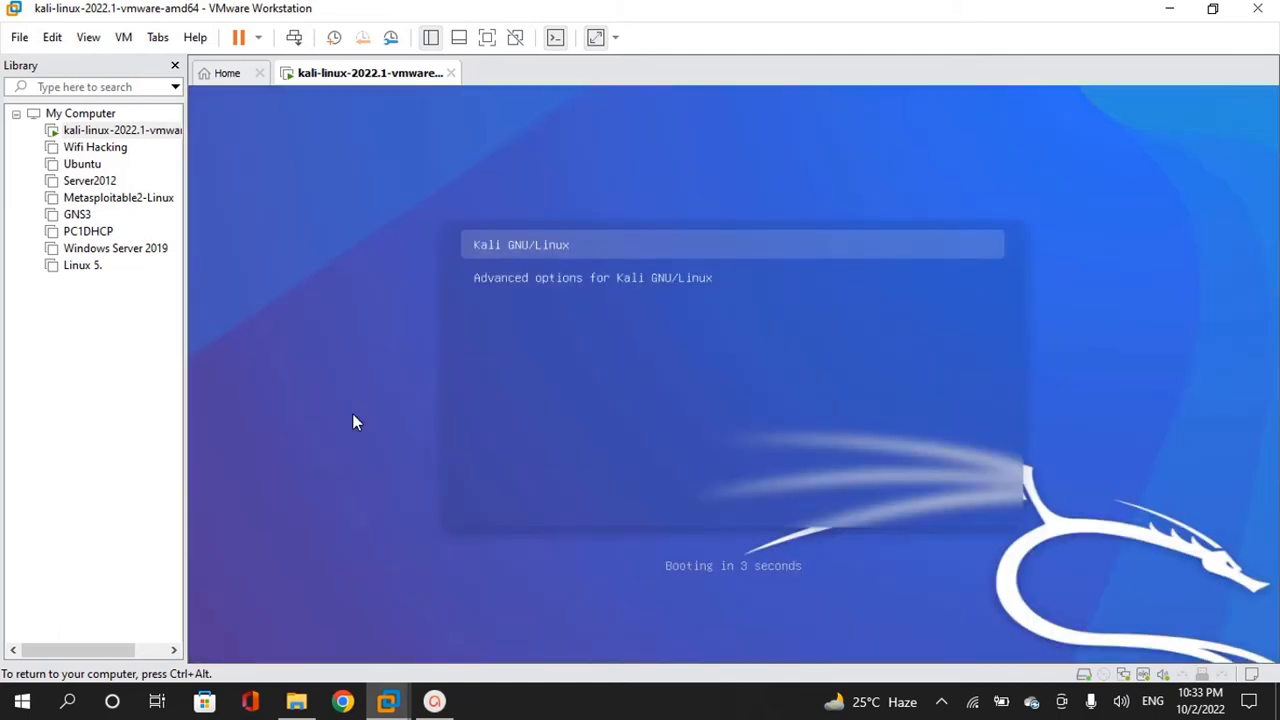
key("Return")
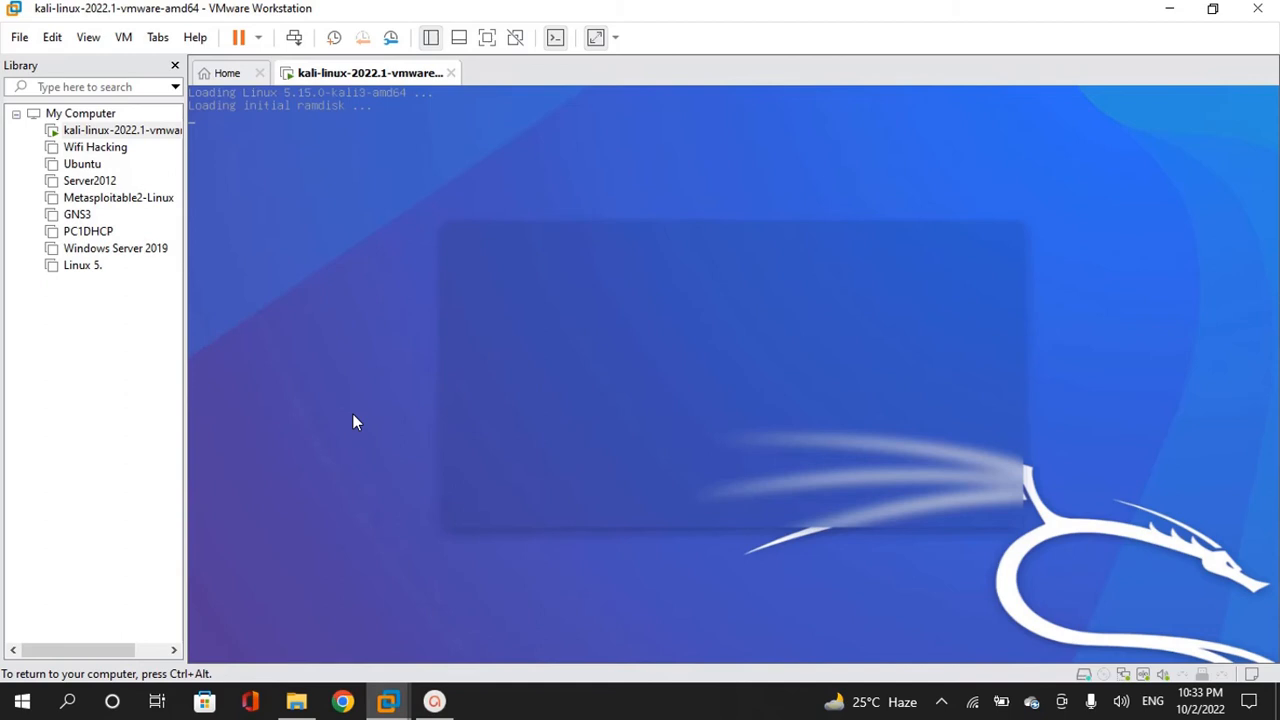
key("ctrl+alt")
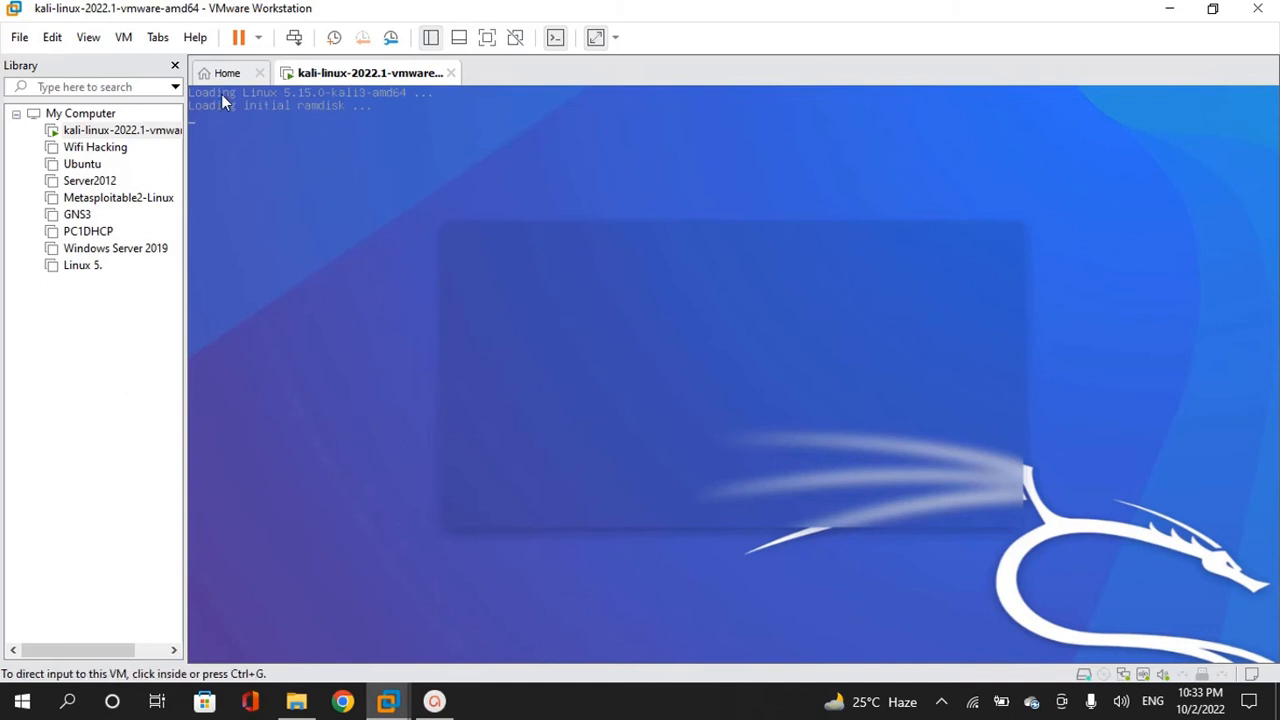
left_click(175, 65)
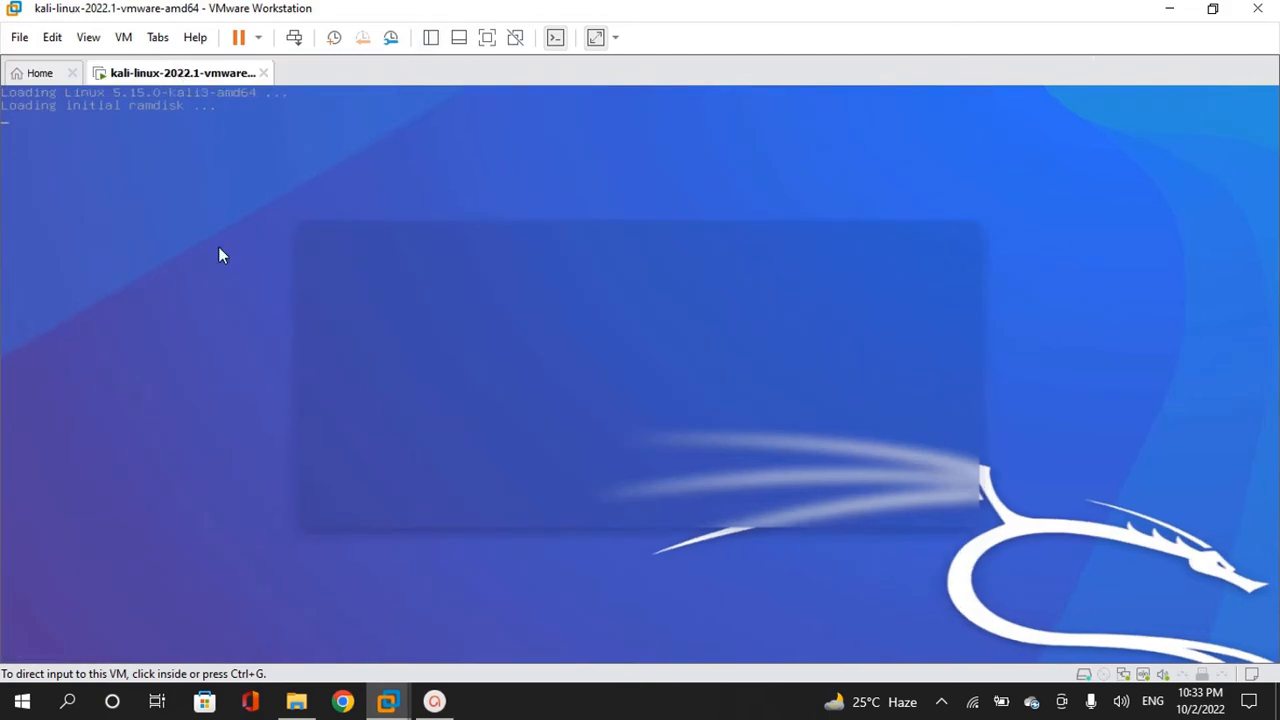
left_click(64, 246)
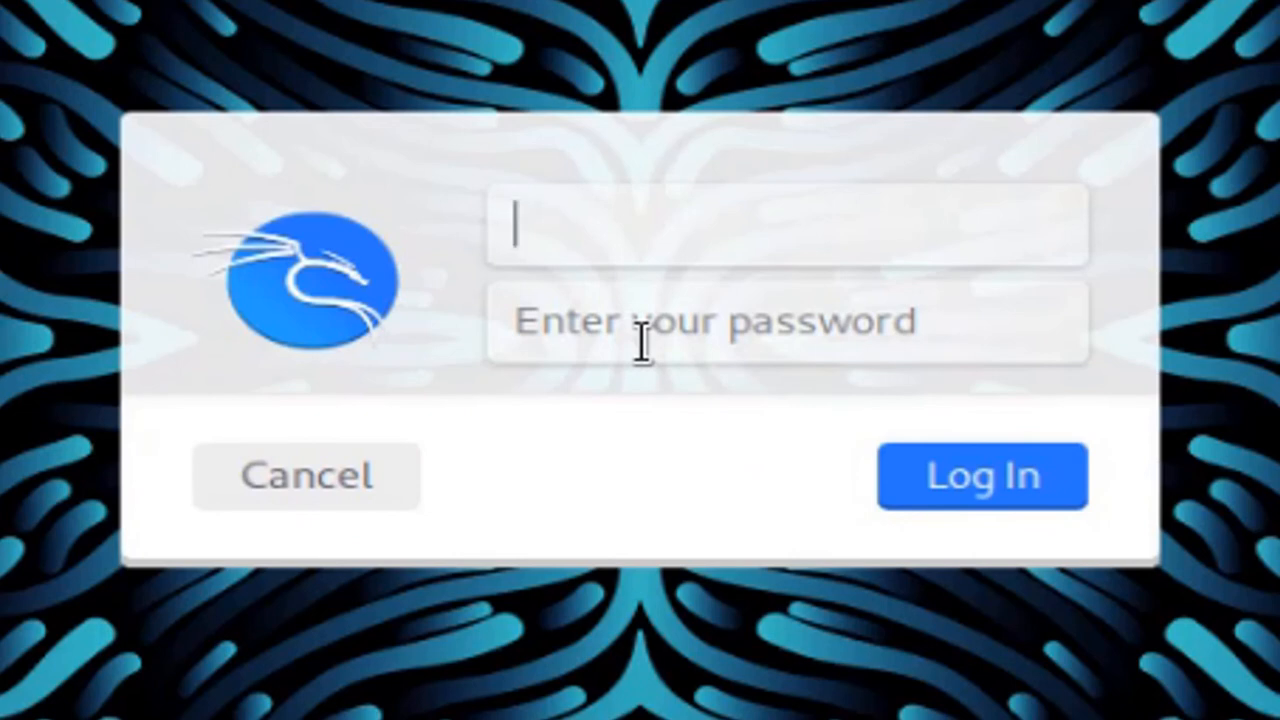
- Log in to Kali with username root and the account password
type("kali")
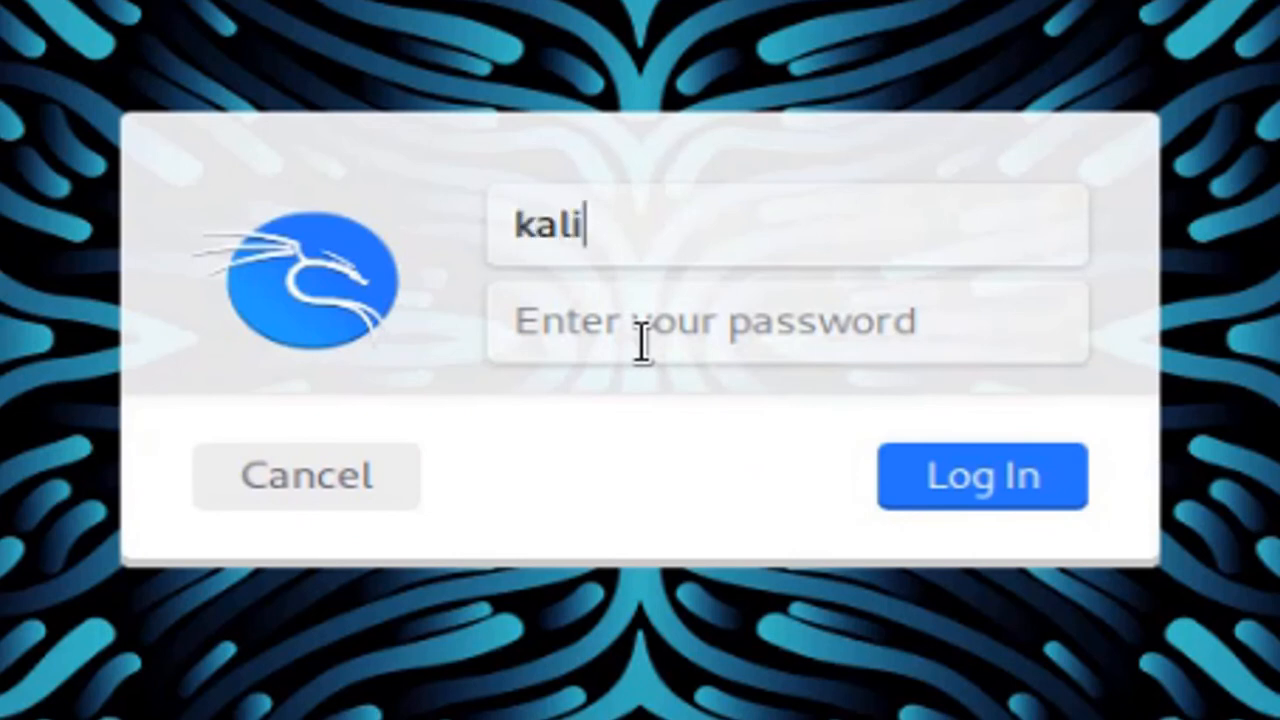
left_click(642, 343)
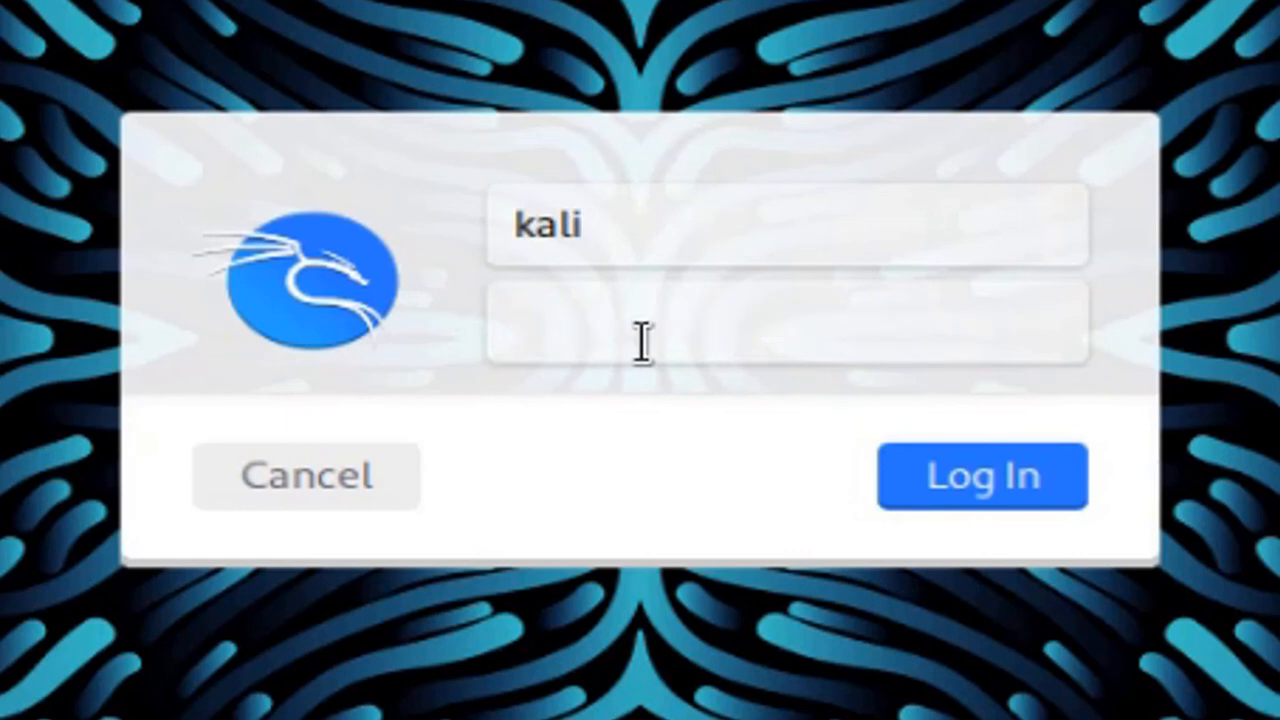
type("kali")
key("BackSpace")
key("BackSpace")
key("BackSpace")
left_click(616, 206)
key("BackSpace")
key("BackSpace")
key("BackSpace")
key("BackSpace")
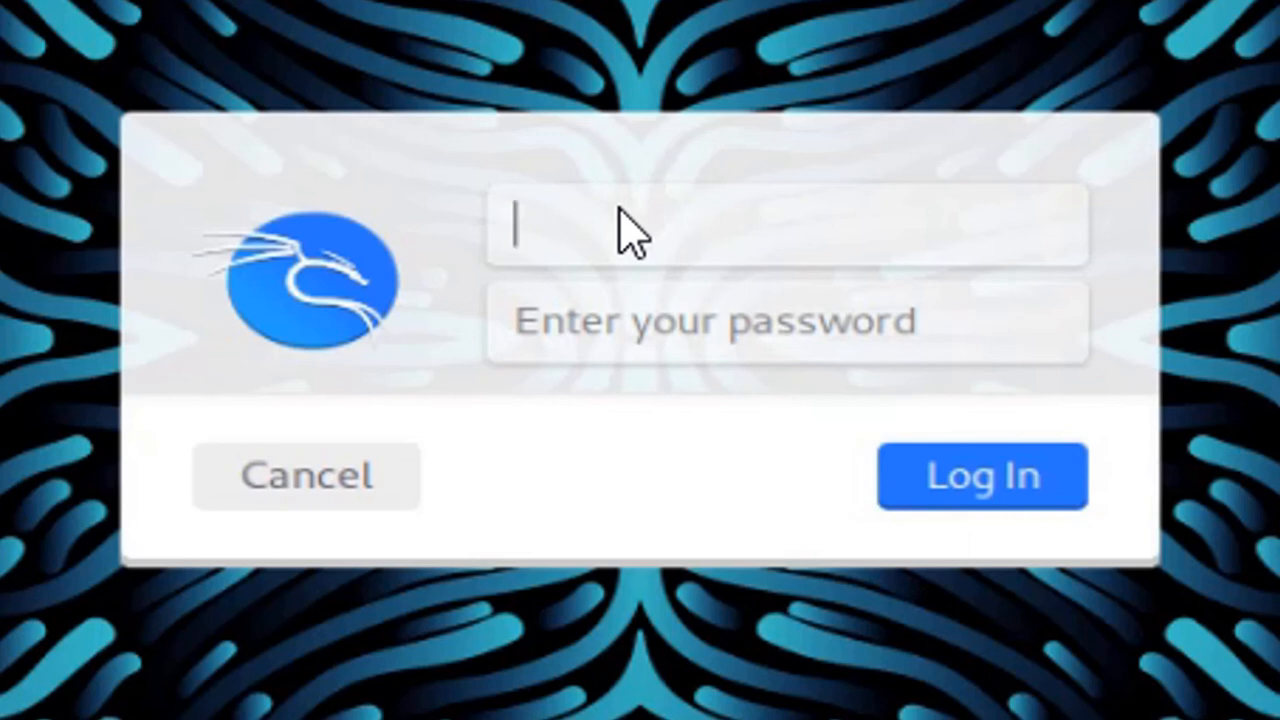
type("root")
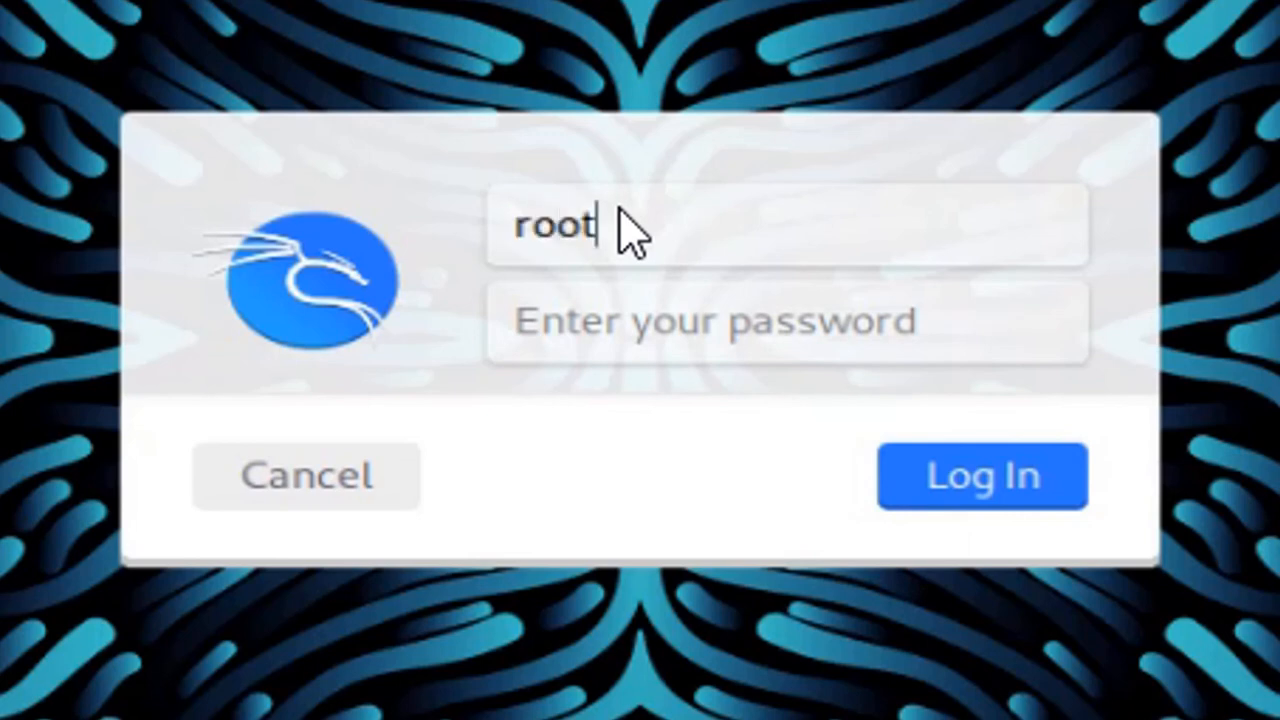
key("Tab")
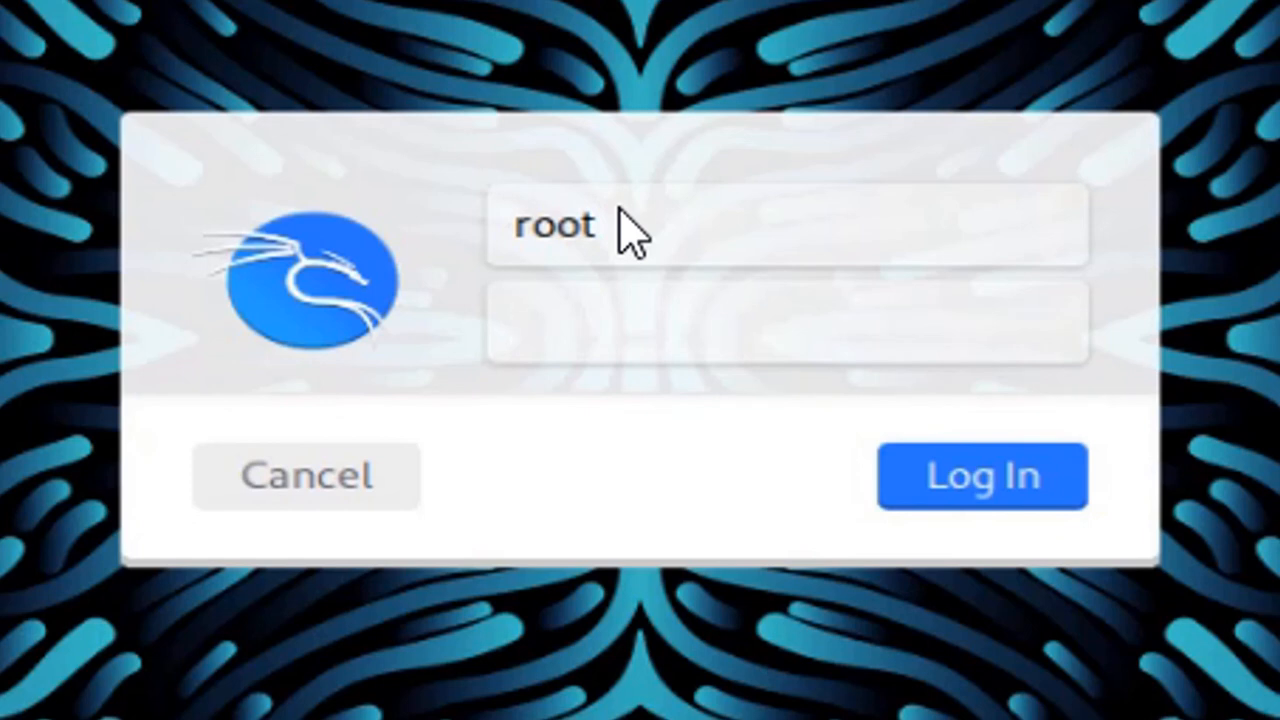
type("toor")
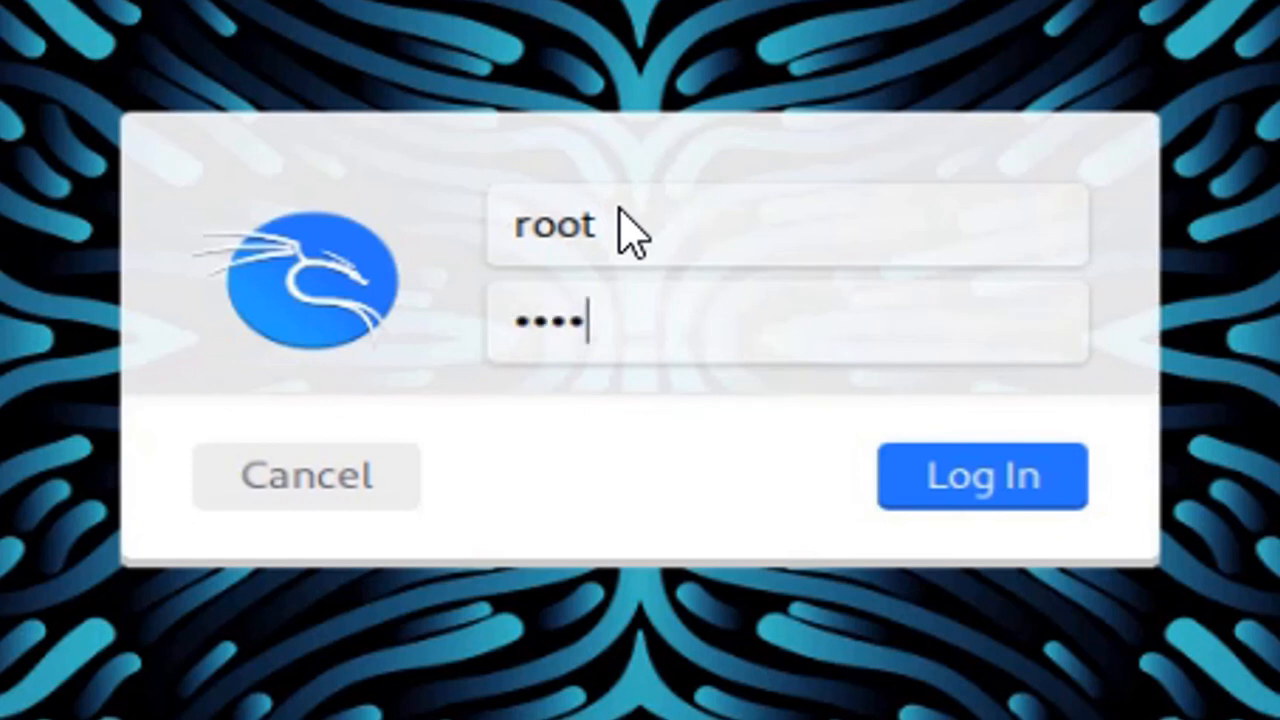
key("BackSpace")
type("r")
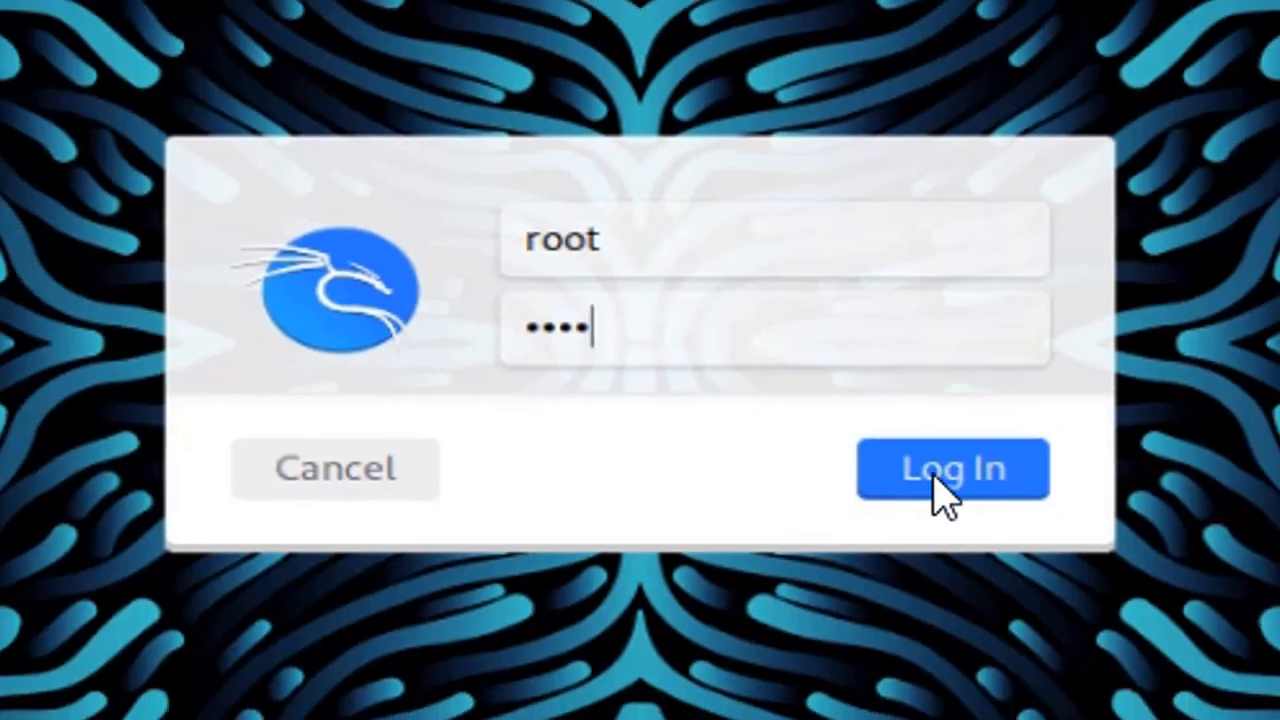
left_click(960, 477)
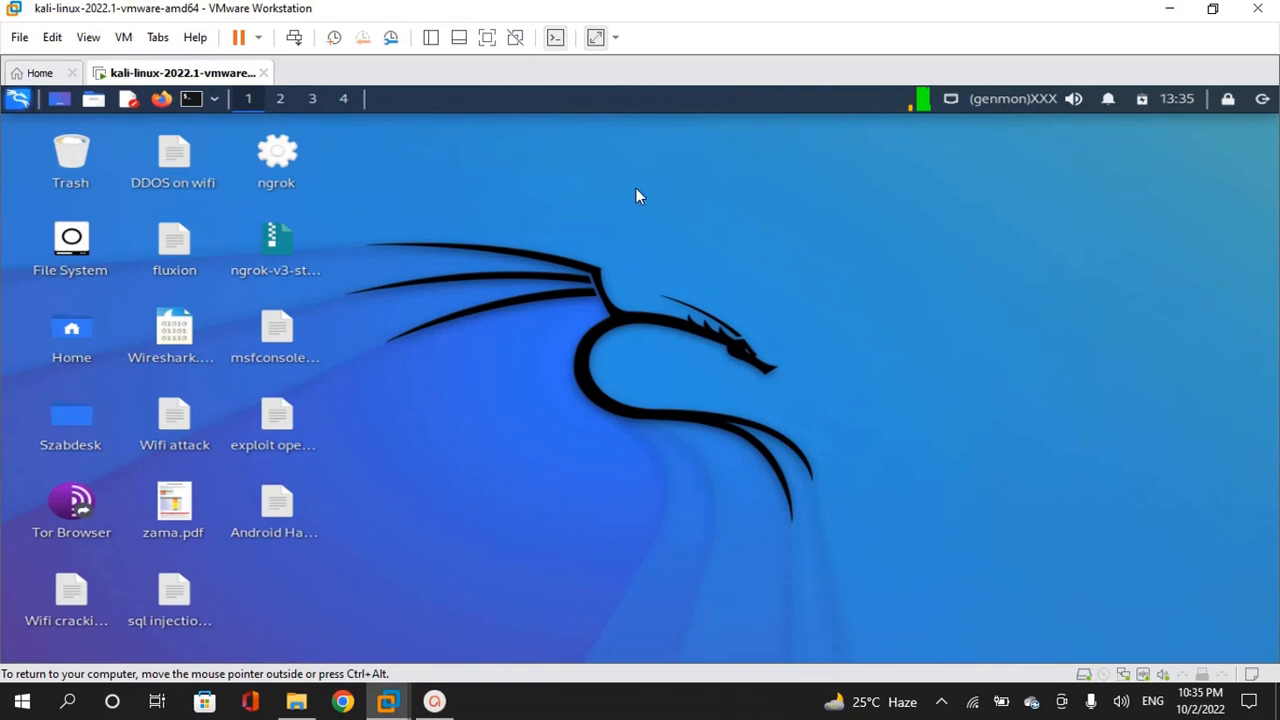
- Open the Kali desktop's right-click menu and dismiss it once the desktop has loaded
right_click(635, 187)
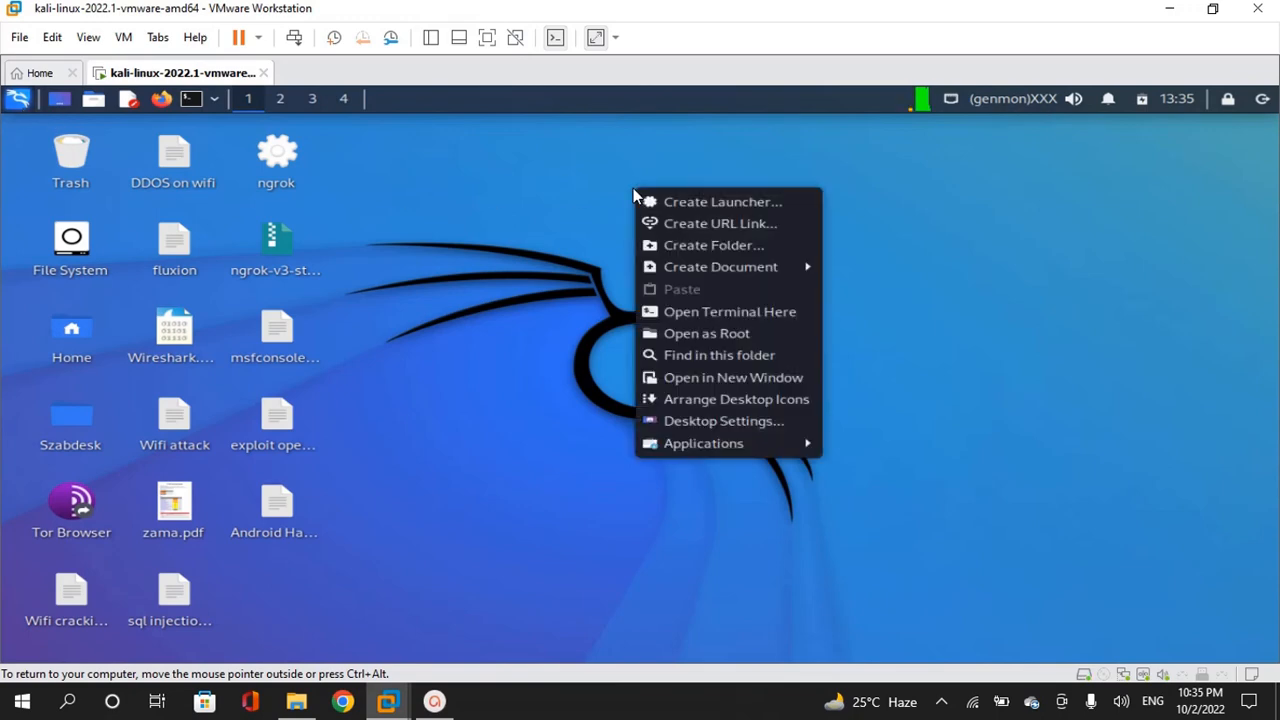
left_click(679, 513)
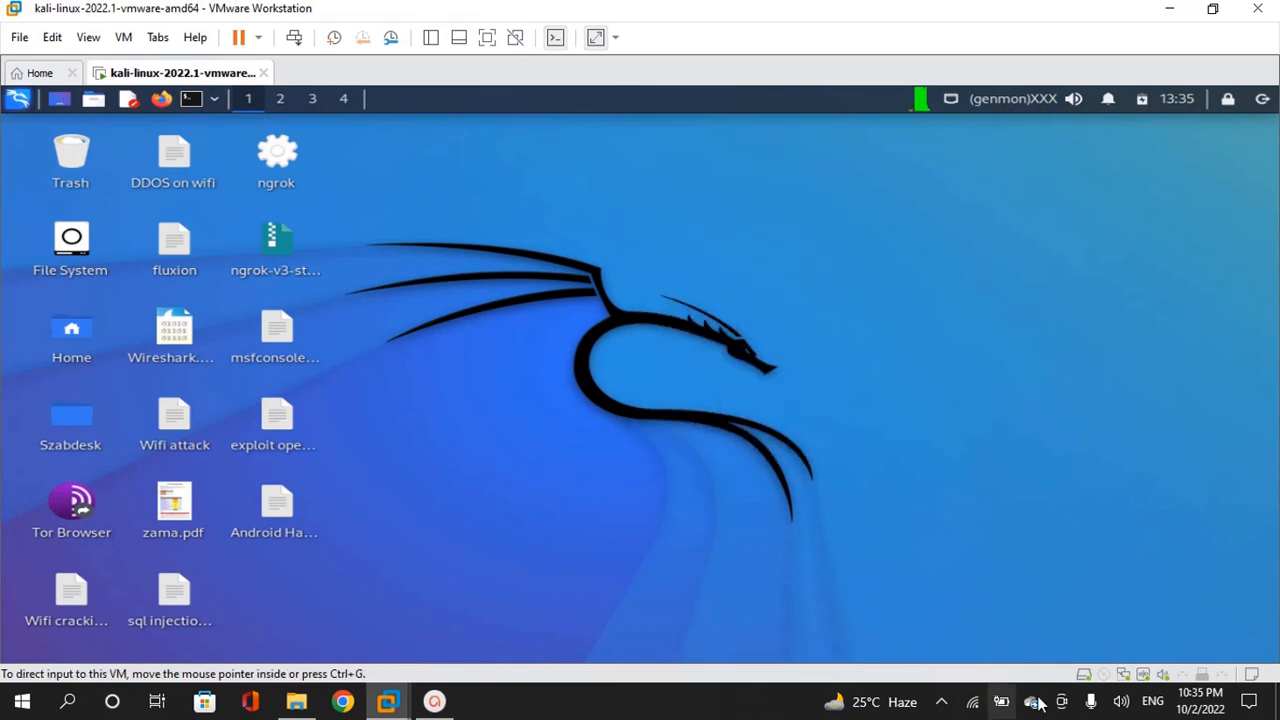